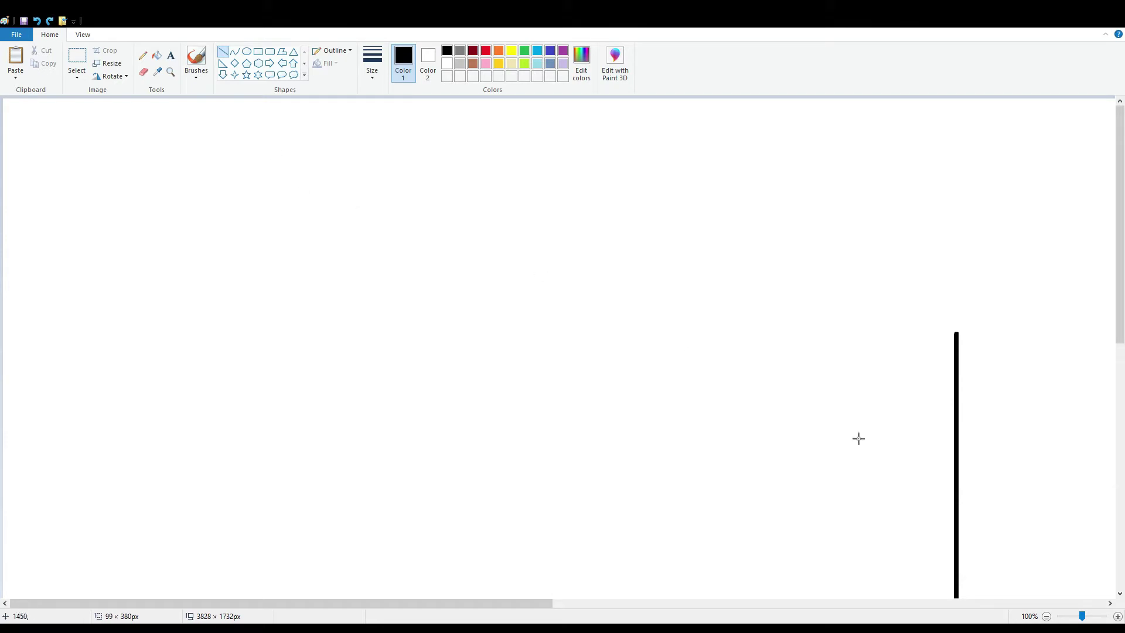
- Undo the vertical line that was just drawn
click(1046, 616)
key(ctrl+z)
drag(407, 238, 393, 430)
drag(406, 343, 518, 391)
key(ctrl+z)
- Draw two closely spaced parallel vertical lines about 780 px long near the canvas centre as a lollipop stick
drag(504, 260, 504, 486)
click(567, 326)
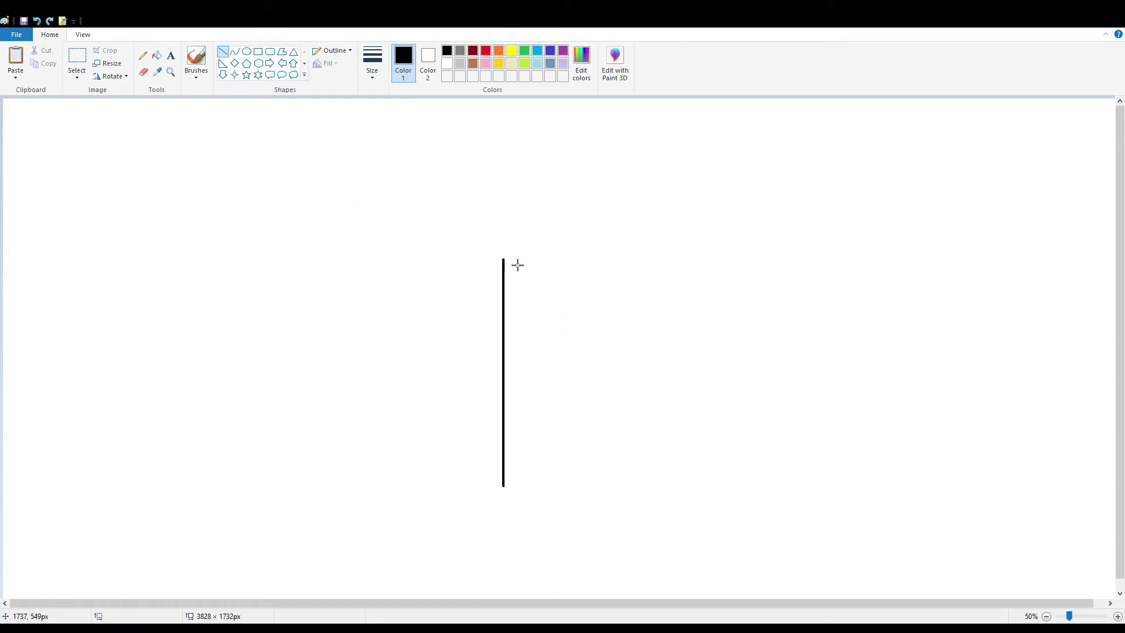
drag(509, 260, 564, 495)
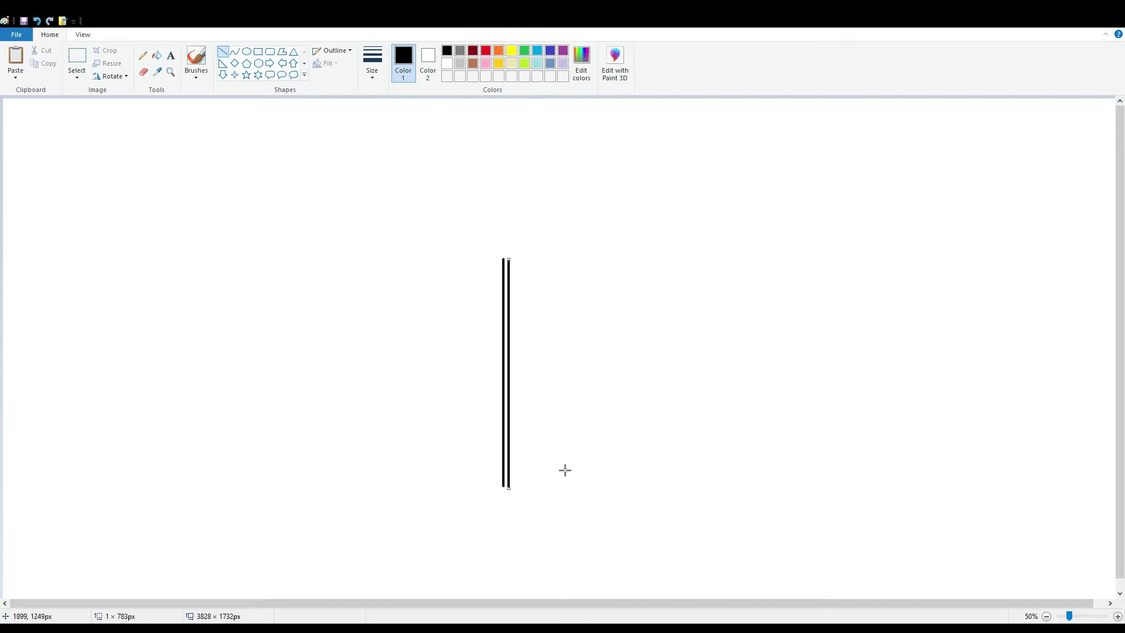
click(571, 469)
- Extend the stick's left line slightly downward and close the stick's bottom end with a short horizontal line
drag(1069, 615, 1084, 616)
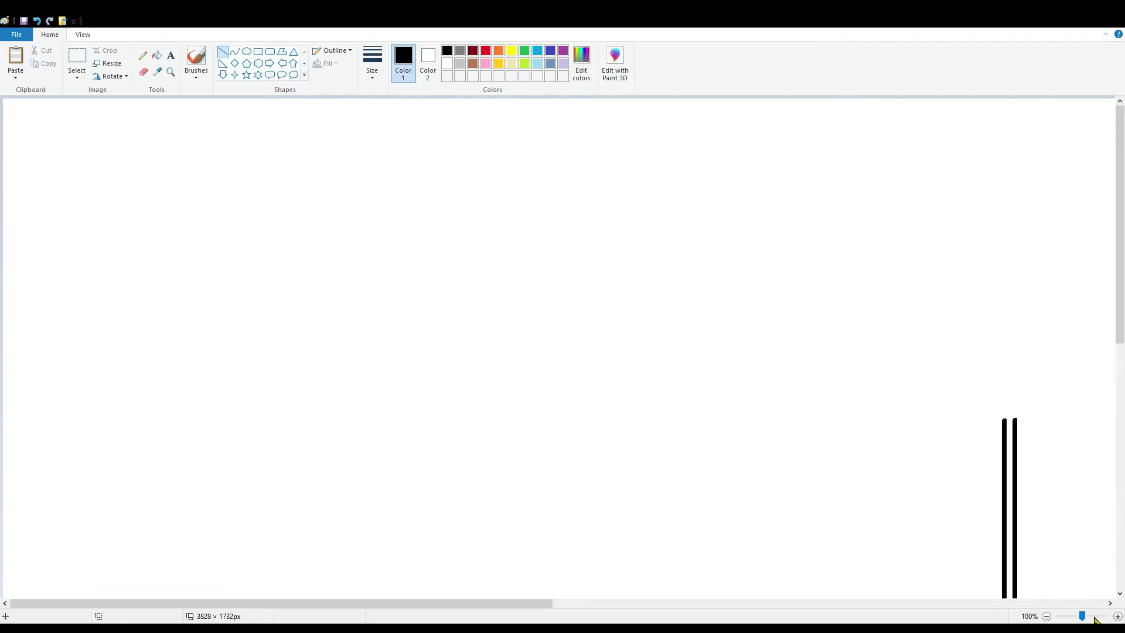
scroll(850, 552, down, 7)
drag(536, 604, 737, 605)
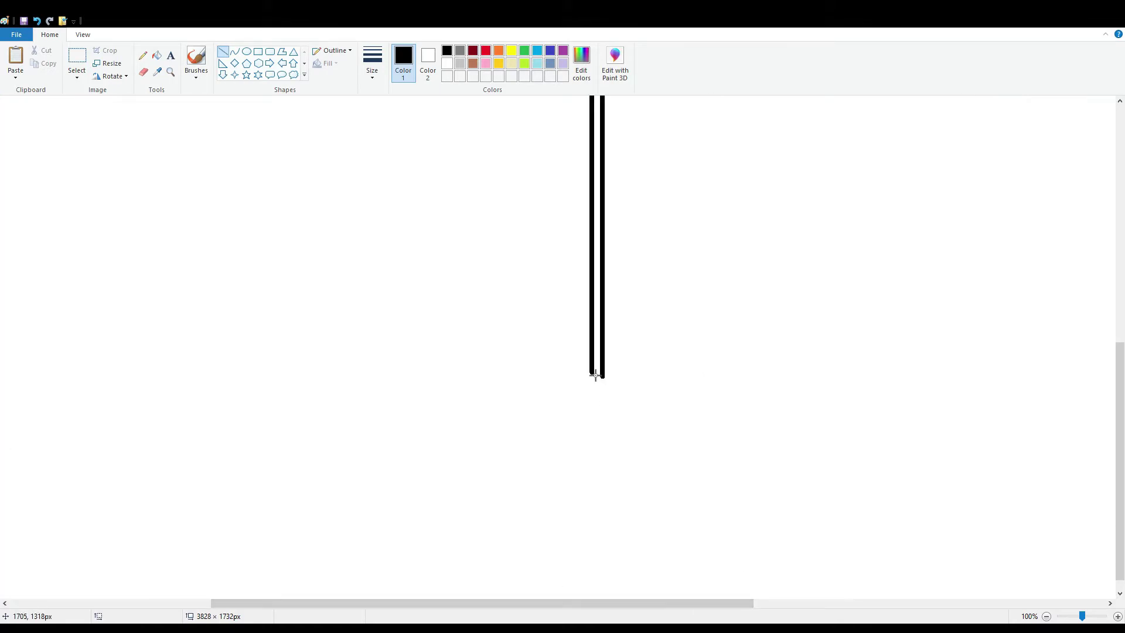
drag(591, 362, 591, 382)
drag(592, 378, 603, 379)
- Draw a large circle and centre it over the upper part of the stick as the candy's outline
scroll(681, 353, up, 5)
scroll(548, 234, up, 2)
click(247, 51)
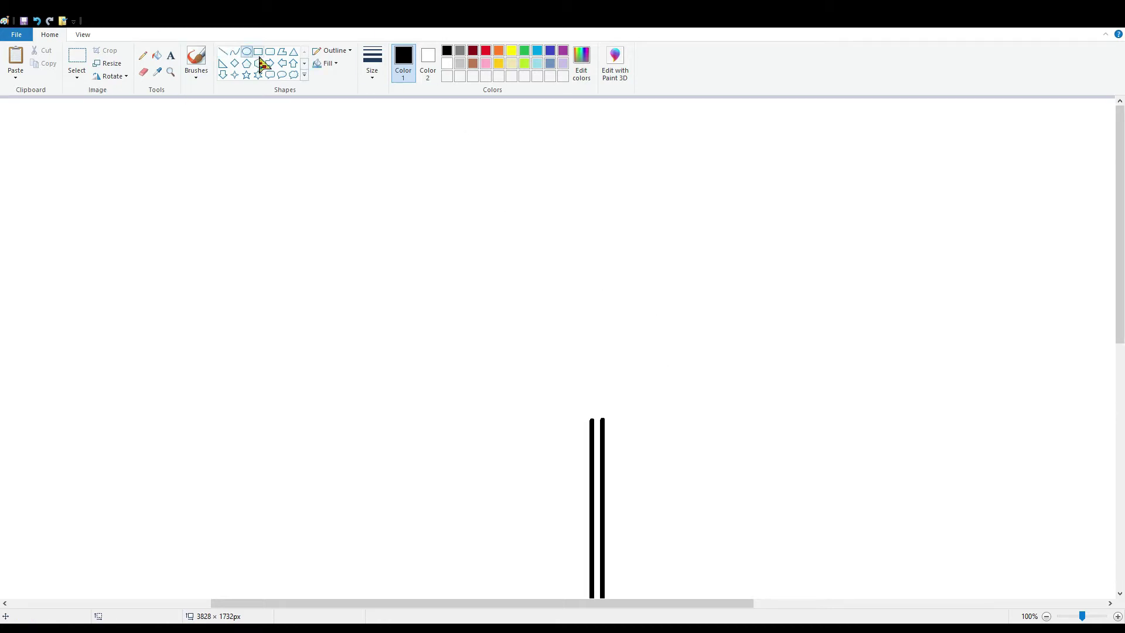
mouse_move(462, 146)
mouse_down()
mouse_move(740, 479)
mouse_move(802, 485)
mouse_up()
mouse_move(687, 369)
mouse_down()
mouse_move(638, 354)
mouse_move(655, 354)
mouse_up()
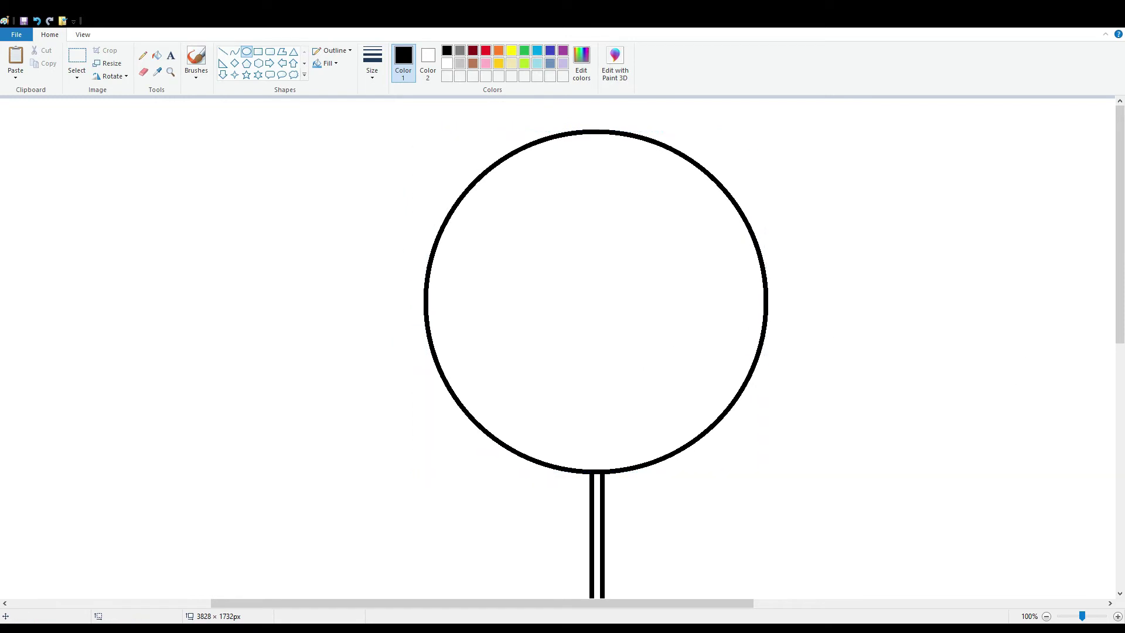
click(1047, 616)
click(1094, 618)
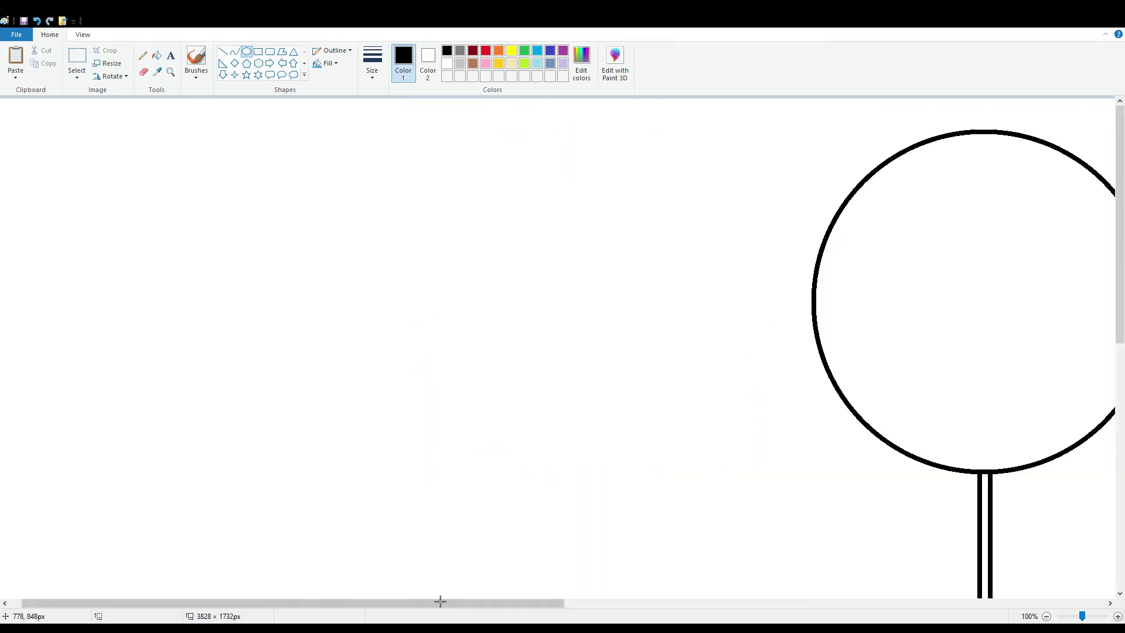
drag(439, 602, 778, 604)
click(234, 52)
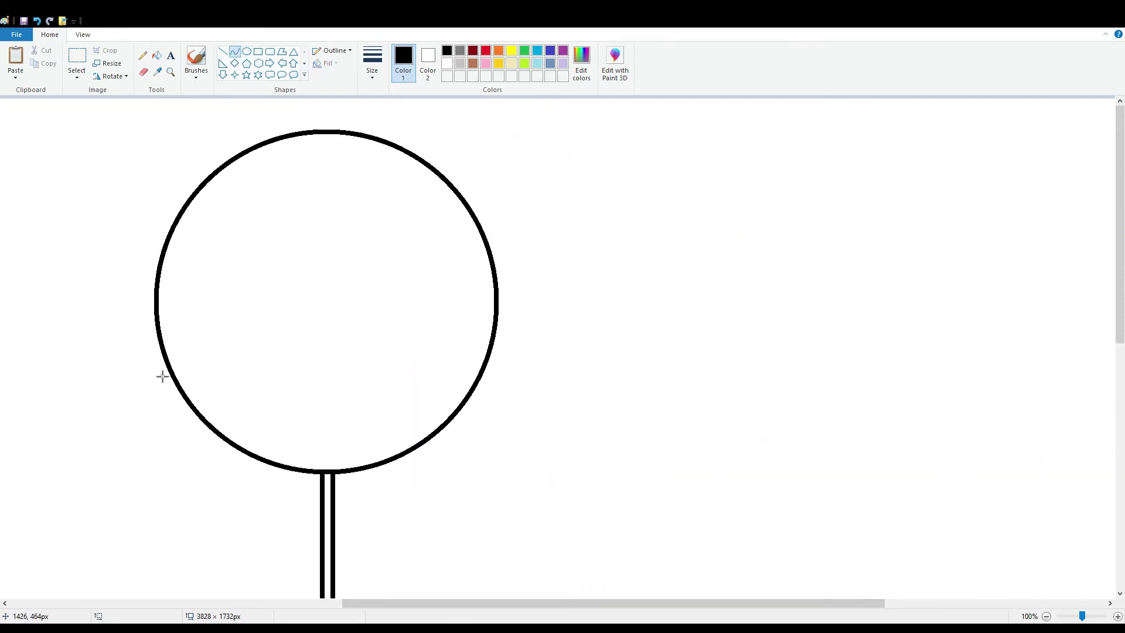
mouse_move(177, 373)
mouse_down()
mouse_move(179, 334)
mouse_move(253, 230)
mouse_up()
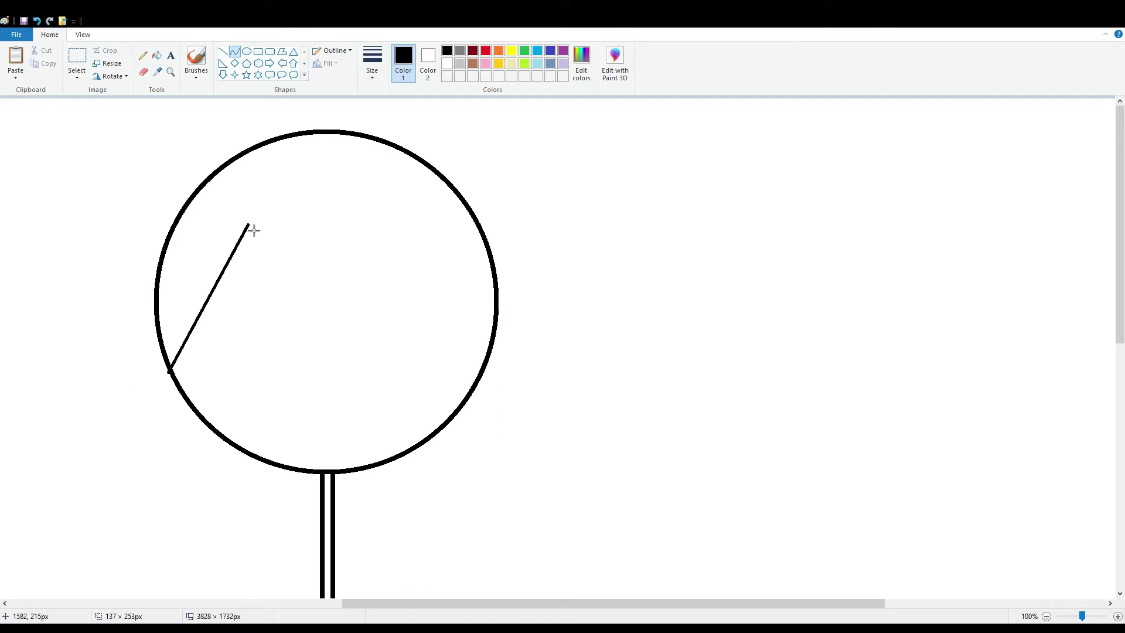
key(ctrl+z)
drag(175, 373, 385, 181)
drag(297, 251, 298, 161)
drag(372, 181, 356, 426)
drag(394, 210, 496, 394)
click(359, 427)
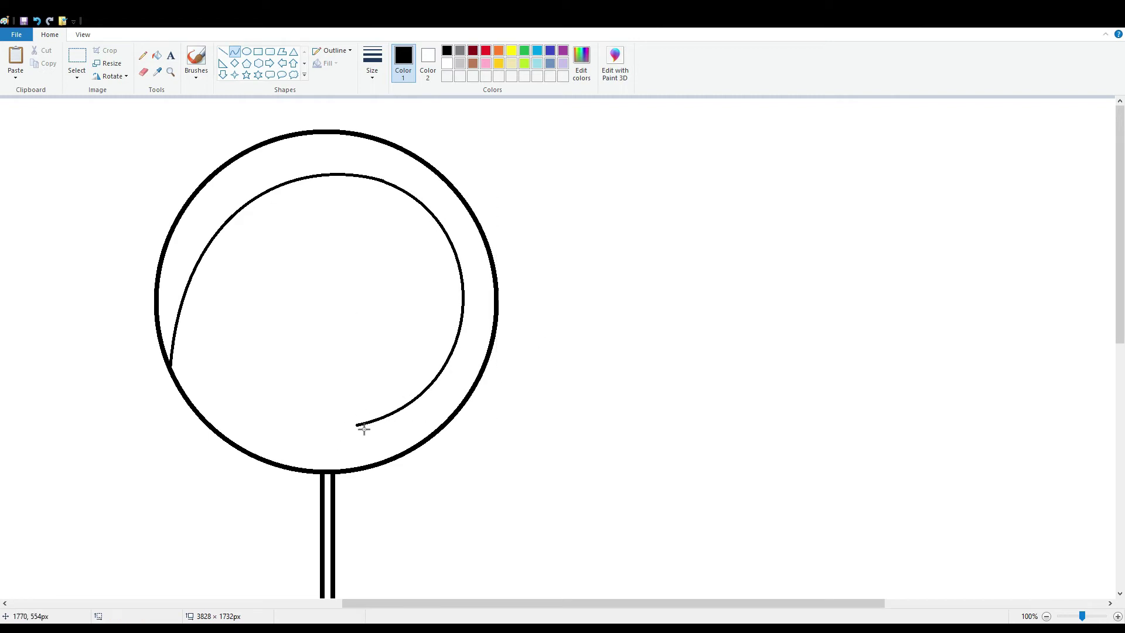
drag(357, 426, 220, 316)
drag(298, 408, 220, 384)
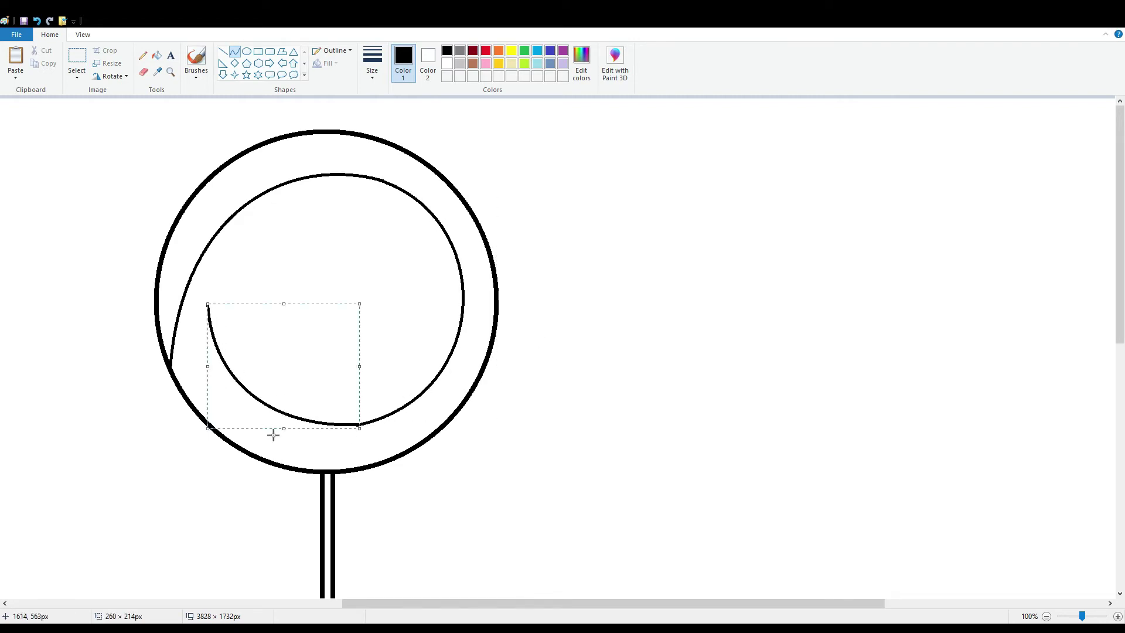
click(284, 434)
click(508, 394)
key(ctrl+z)
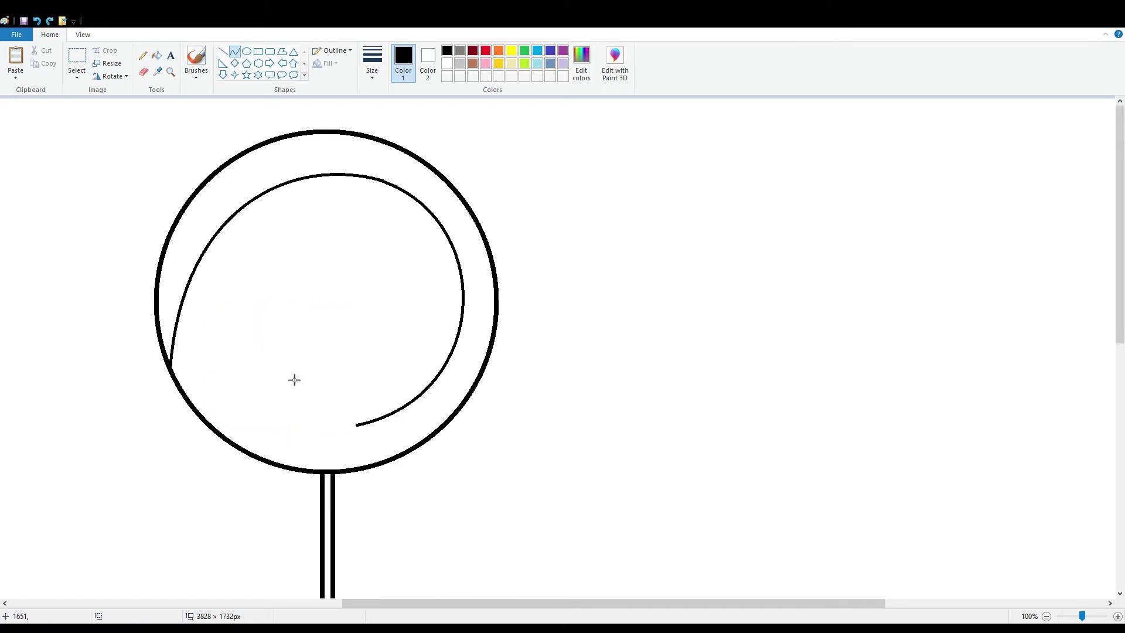
key(ctrl+z)
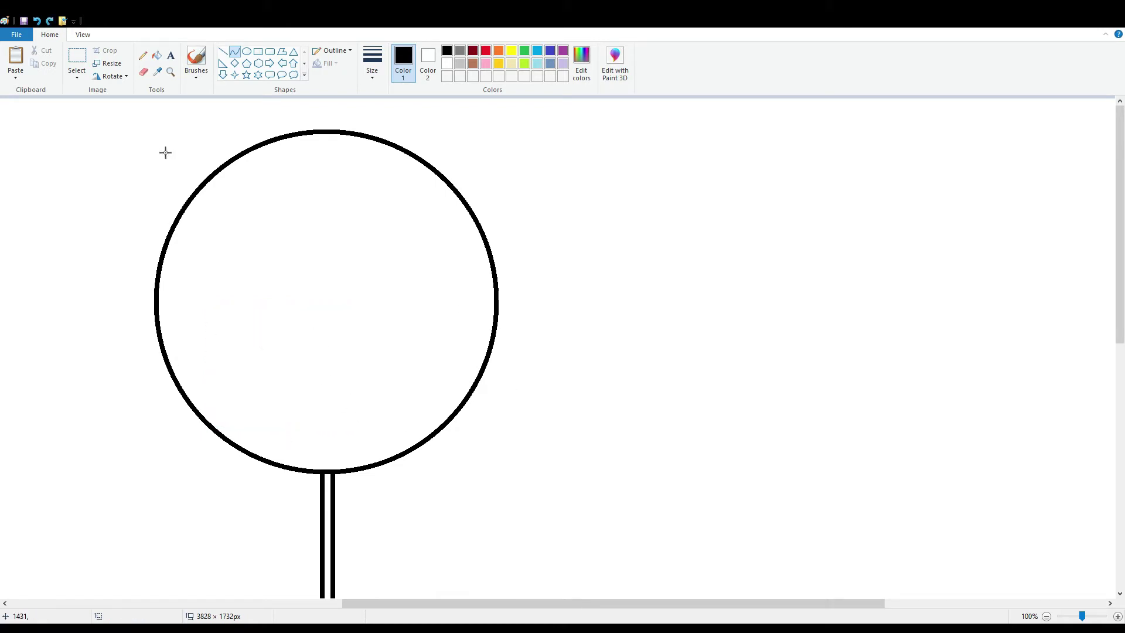
- Draw an ellipse about 495 px tall inside the circle, meeting the circle's left edge and leaving a crescent band around it
click(246, 52)
drag(187, 195, 405, 434)
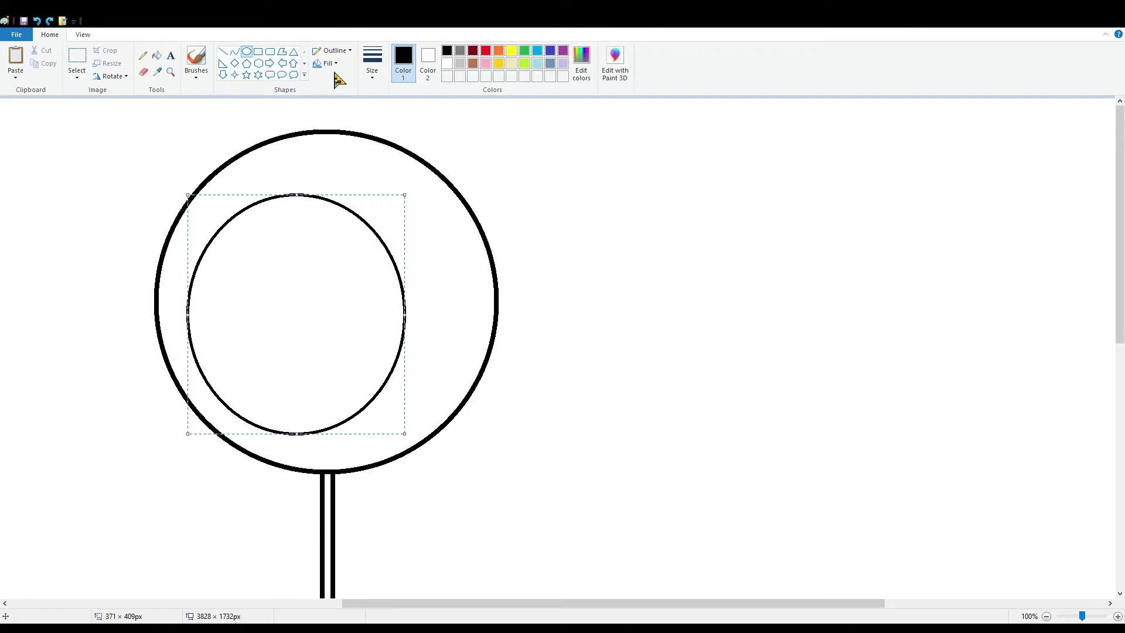
drag(272, 368, 248, 362)
drag(379, 188, 464, 165)
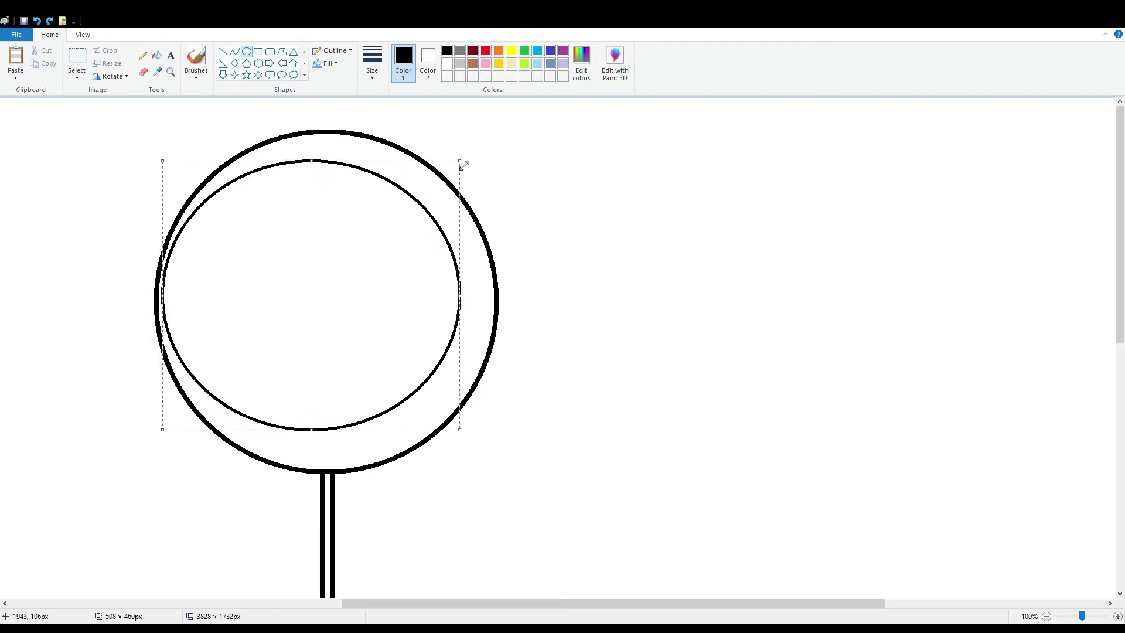
drag(363, 273, 358, 284)
drag(463, 308, 481, 307)
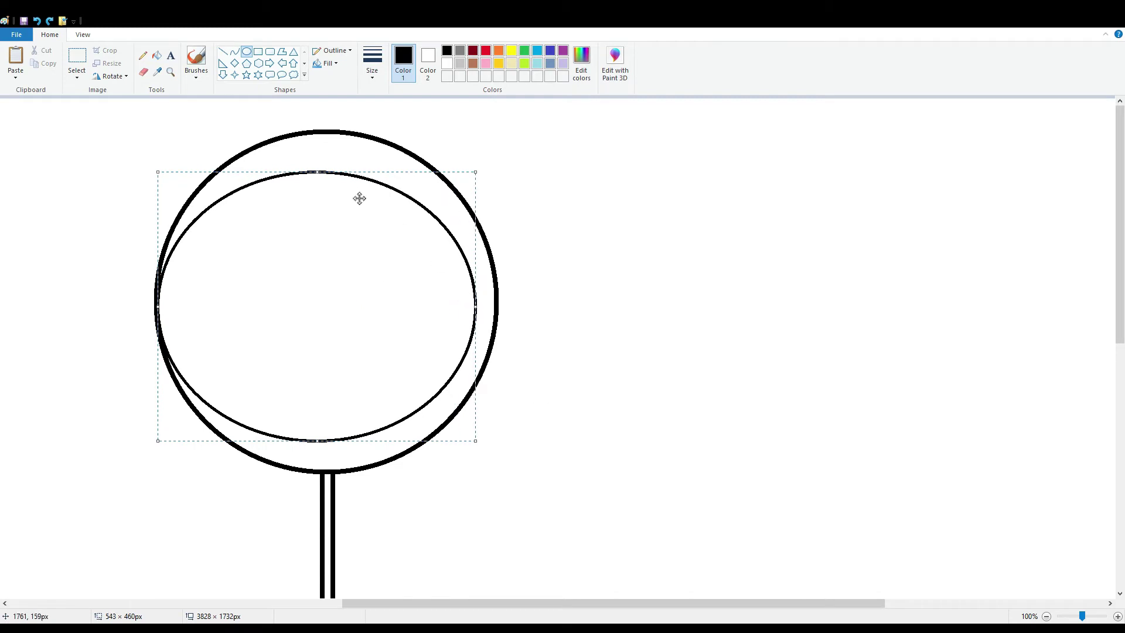
drag(321, 175, 323, 156)
drag(292, 239, 293, 246)
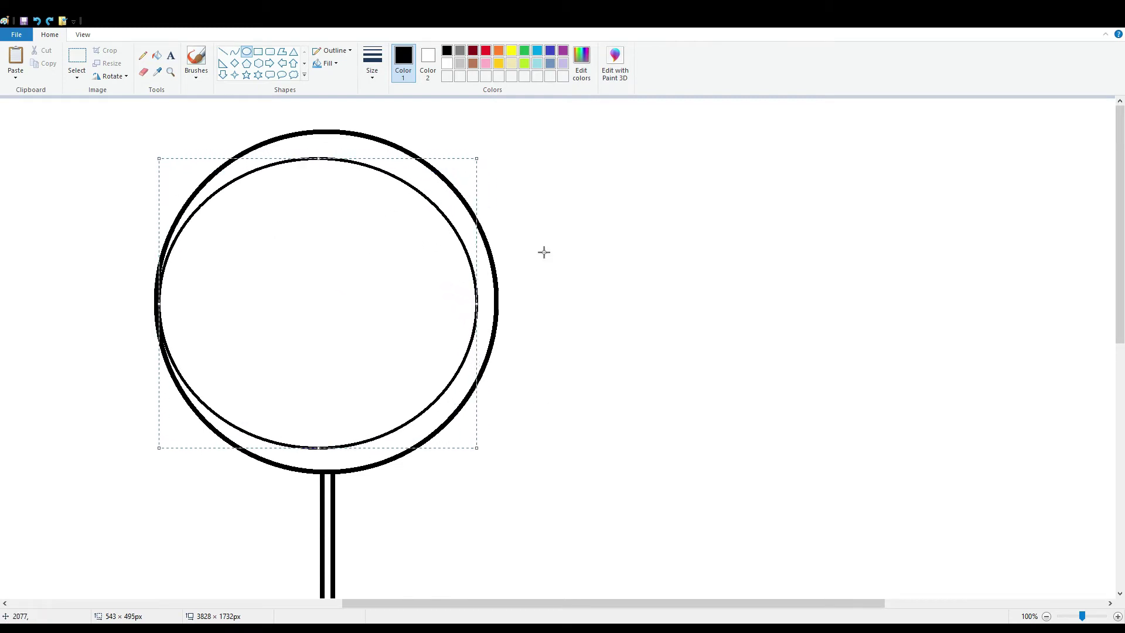
drag(482, 304, 472, 305)
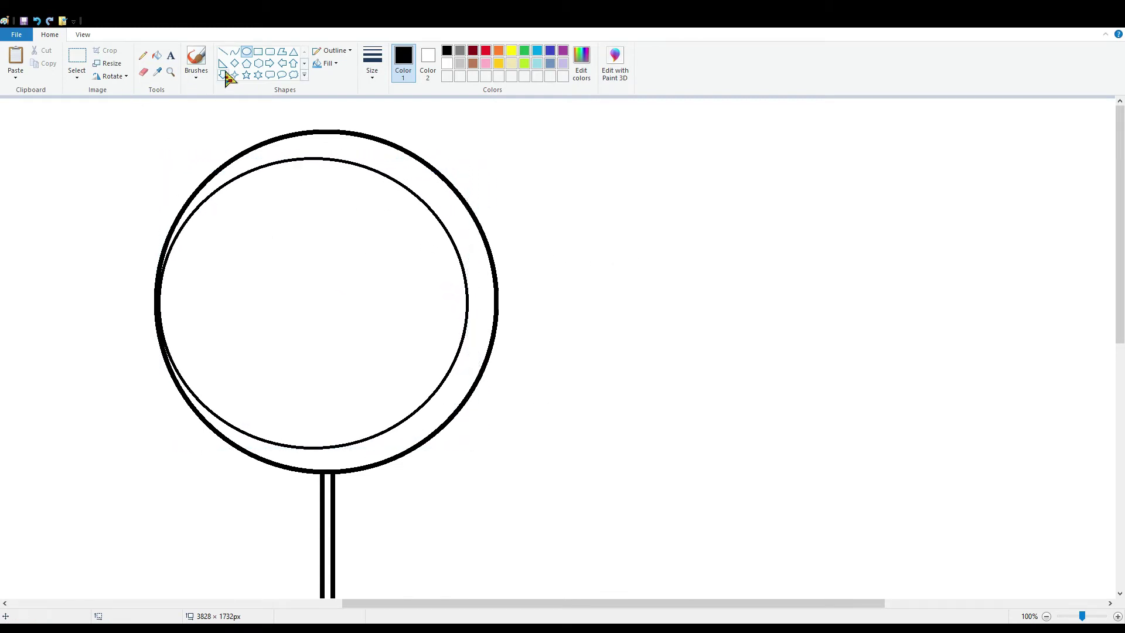
- Draw a second, smaller ellipse inside the first one, shaped to share its left edge
click(143, 71)
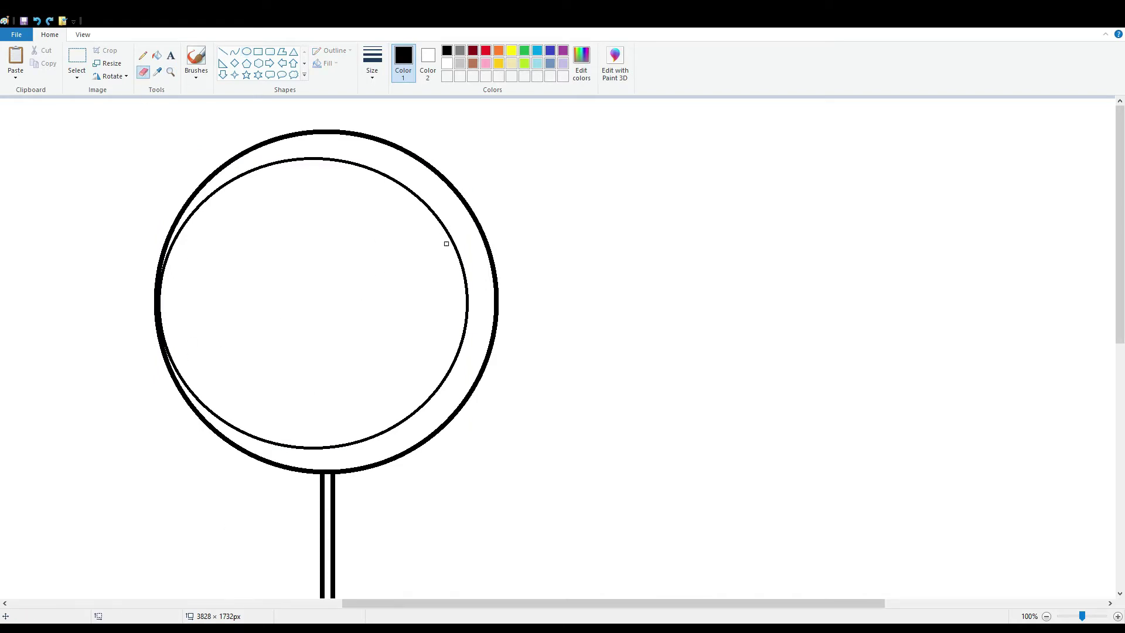
click(246, 51)
mouse_move(165, 200)
mouse_down()
mouse_move(301, 389)
mouse_move(428, 455)
mouse_up()
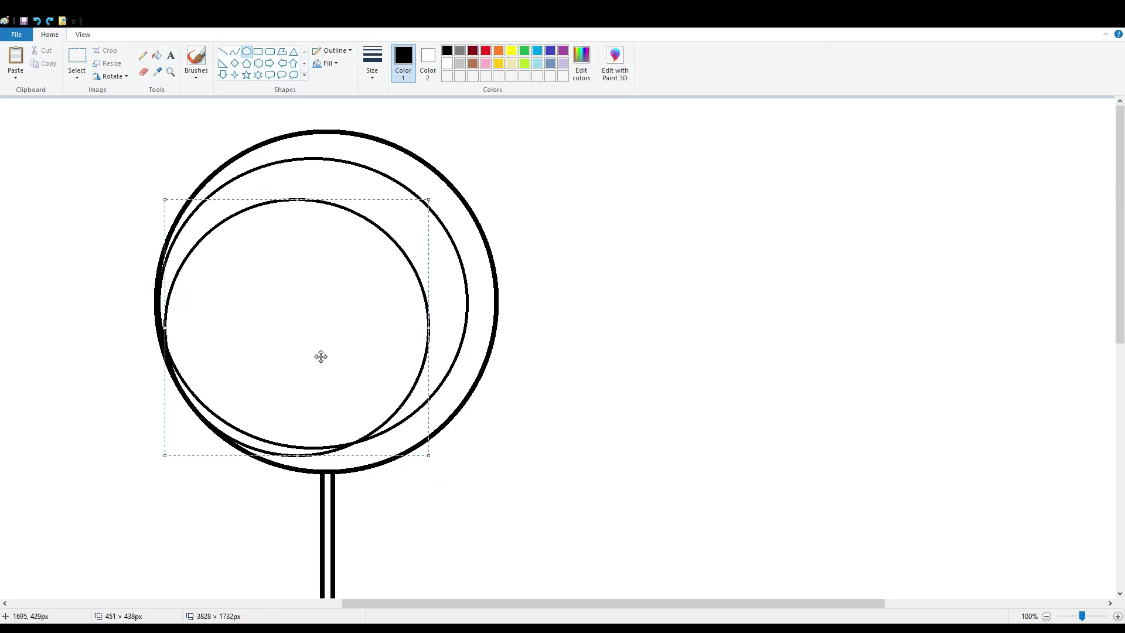
drag(320, 357, 316, 337)
drag(437, 315, 452, 305)
drag(312, 433, 309, 437)
click(571, 350)
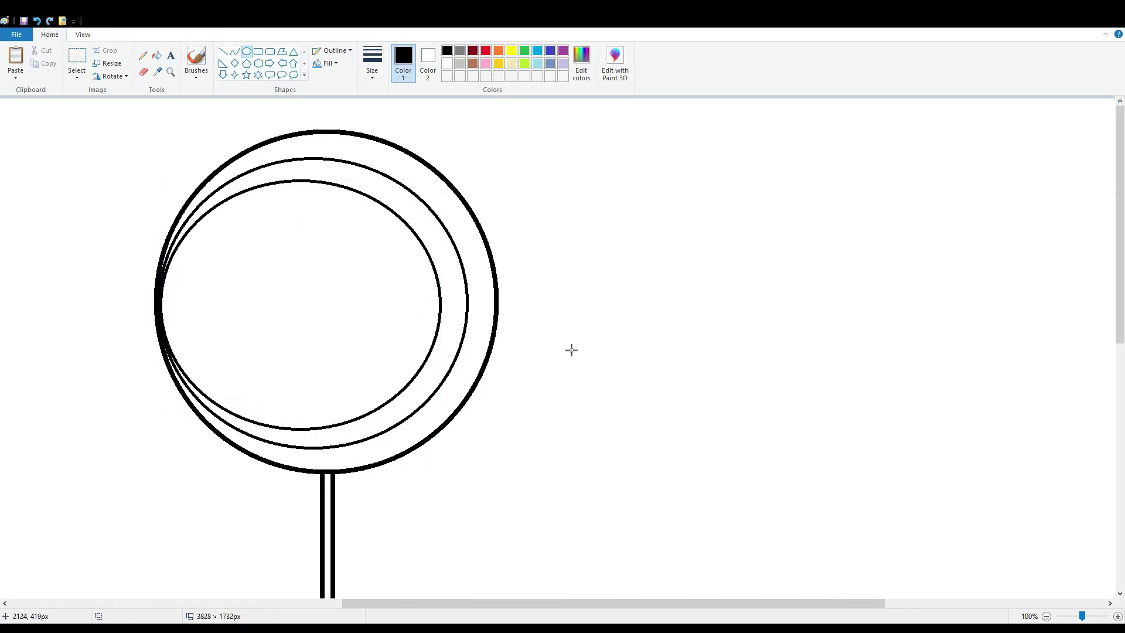
- Nest a third ellipse of about 438 × 348 px inside the second, meeting the same left edge
drag(163, 283, 364, 482)
mouse_move(303, 368)
mouse_down()
mouse_move(301, 301)
mouse_move(429, 306)
mouse_move(416, 308)
mouse_up()
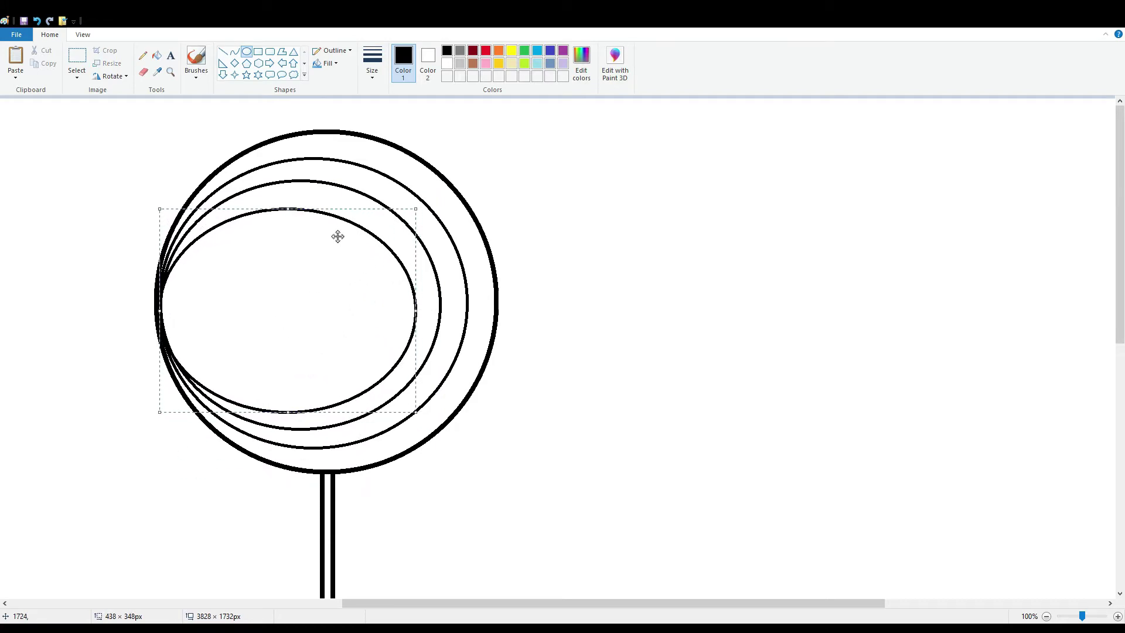
click(308, 205)
- Nest a fourth ellipse inside the third, leaving a narrow band along its right side
drag(158, 280, 371, 442)
drag(311, 391, 310, 339)
drag(372, 389, 396, 396)
click(434, 337)
- Add a fifth ellipse inside the fourth, reshaping its width and height to leave another narrow band
mouse_move(161, 271)
mouse_down()
mouse_move(284, 377)
mouse_move(400, 438)
mouse_up()
mouse_move(305, 361)
mouse_down()
mouse_move(289, 321)
mouse_move(305, 319)
mouse_up()
drag(401, 312, 372, 316)
drag(266, 229, 274, 245)
drag(270, 405, 282, 397)
click(432, 324)
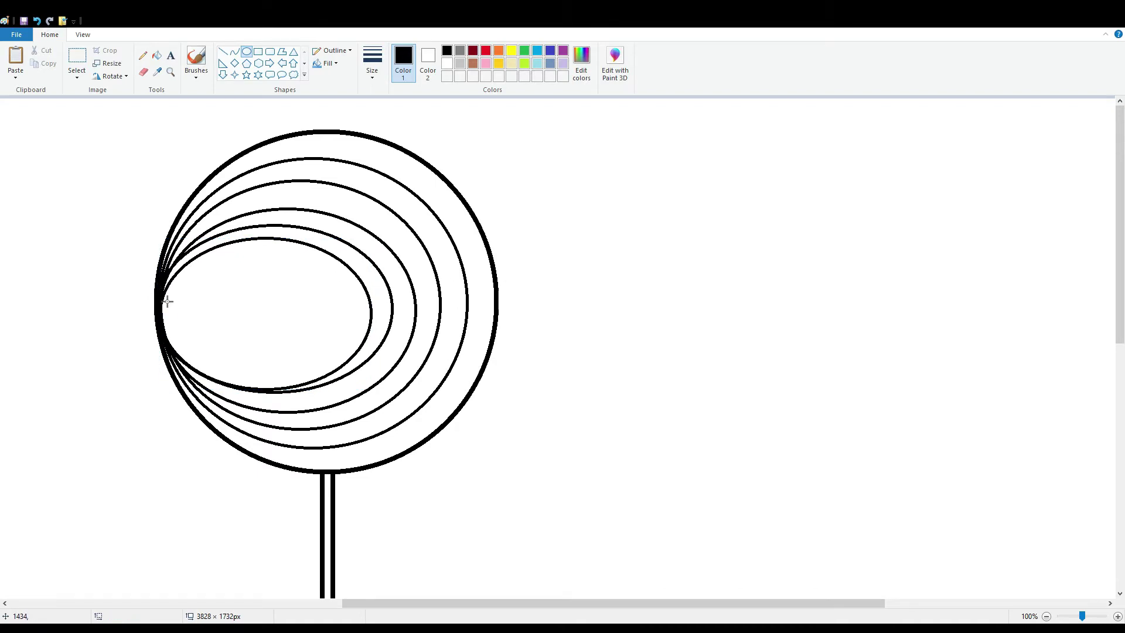
- Add a sixth ellipse inside the fifth, aligned with the shared left edge of the candy
drag(160, 276, 327, 386)
drag(257, 348, 259, 332)
drag(337, 316, 351, 315)
drag(252, 376, 253, 384)
click(449, 276)
- Add a seventh ellipse inside the sixth, adjusting its position, width and height to follow the nested pattern
drag(159, 310, 294, 413)
drag(235, 370, 240, 330)
drag(307, 322, 331, 326)
drag(245, 379, 251, 376)
click(440, 337)
- Draw an eighth ellipse of about 242 × 130 px inside the seventh, starting at the shared left edge
mouse_move(161, 310)
mouse_down()
mouse_move(188, 344)
mouse_move(277, 386)
mouse_move(236, 341)
mouse_move(309, 339)
mouse_up()
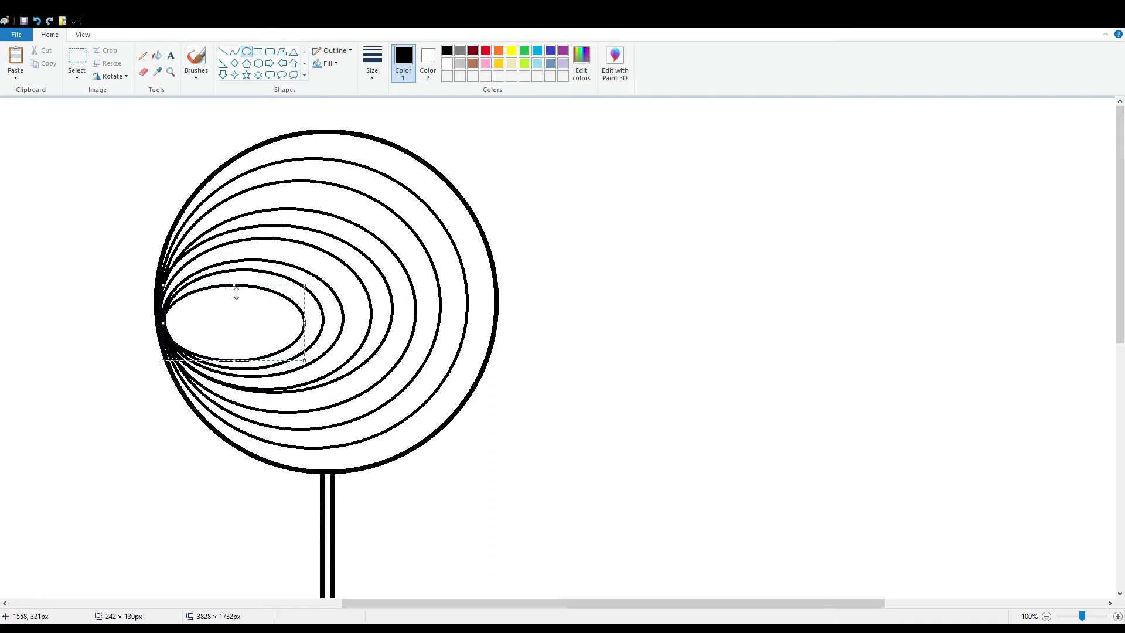
drag(236, 293, 236, 291)
click(409, 289)
- Draw the innermost ellipse, about 192 × 92 px, and fit it inside the eighth at the shared left edge
drag(159, 319, 275, 393)
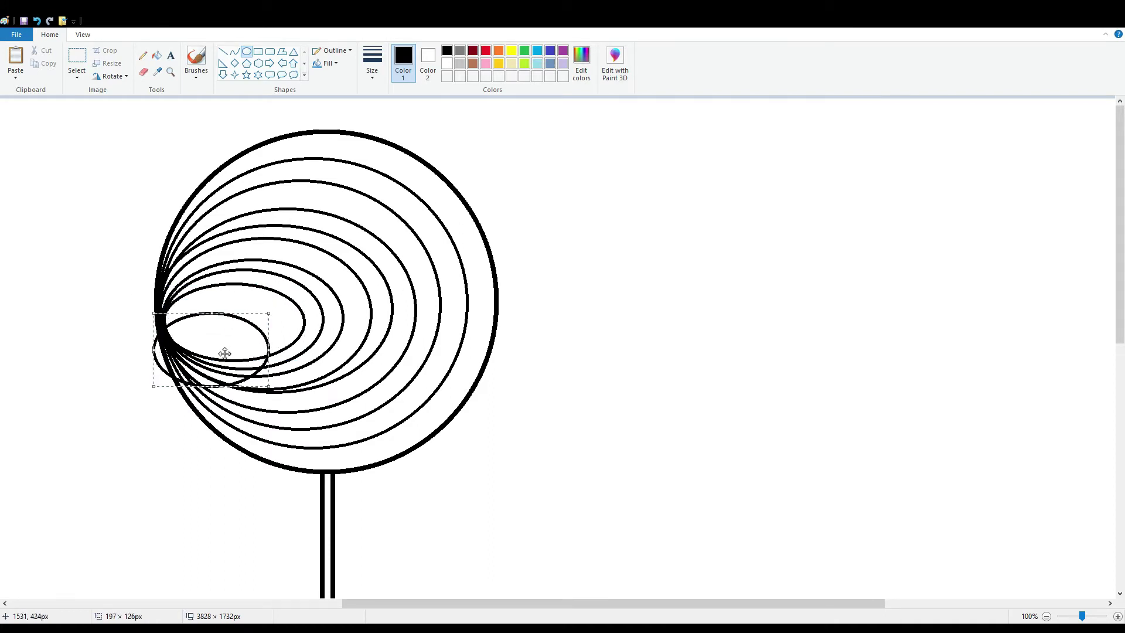
drag(224, 354, 233, 329)
drag(279, 363, 276, 353)
drag(219, 289, 219, 298)
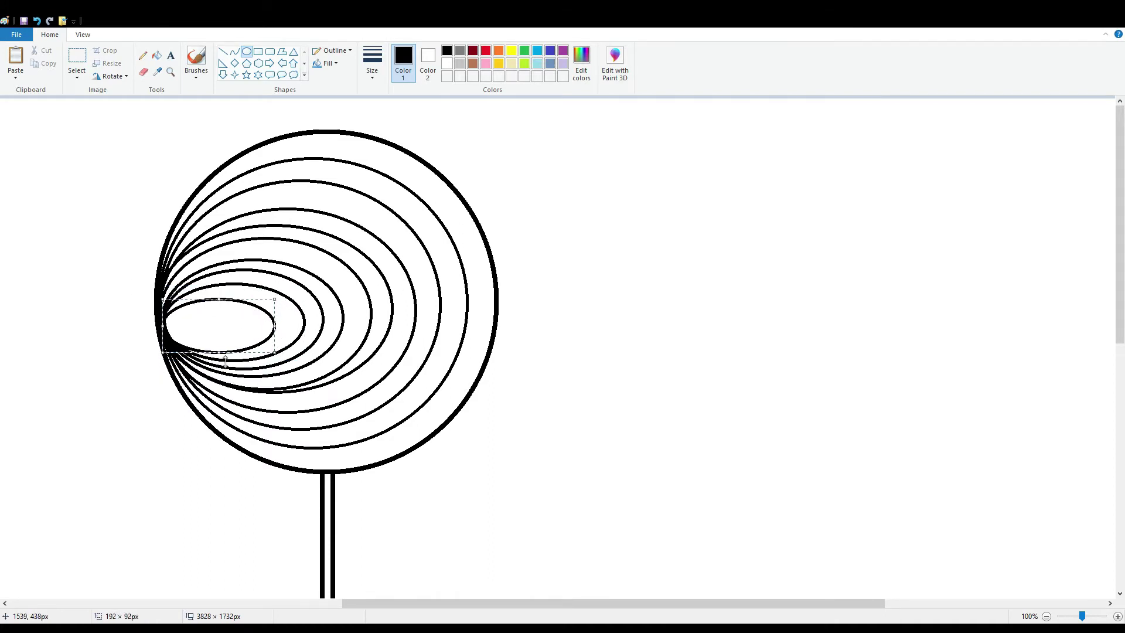
drag(238, 335, 236, 334)
click(421, 335)
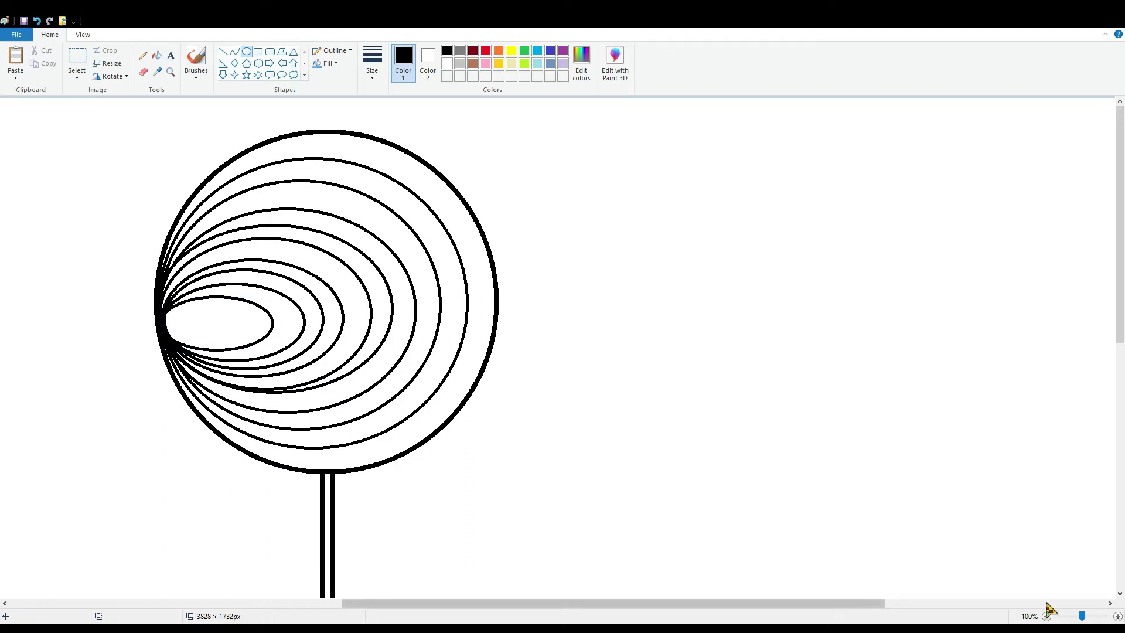
- Fill every other band with purple, from the second band from the outside to the innermost ellipse
click(156, 55)
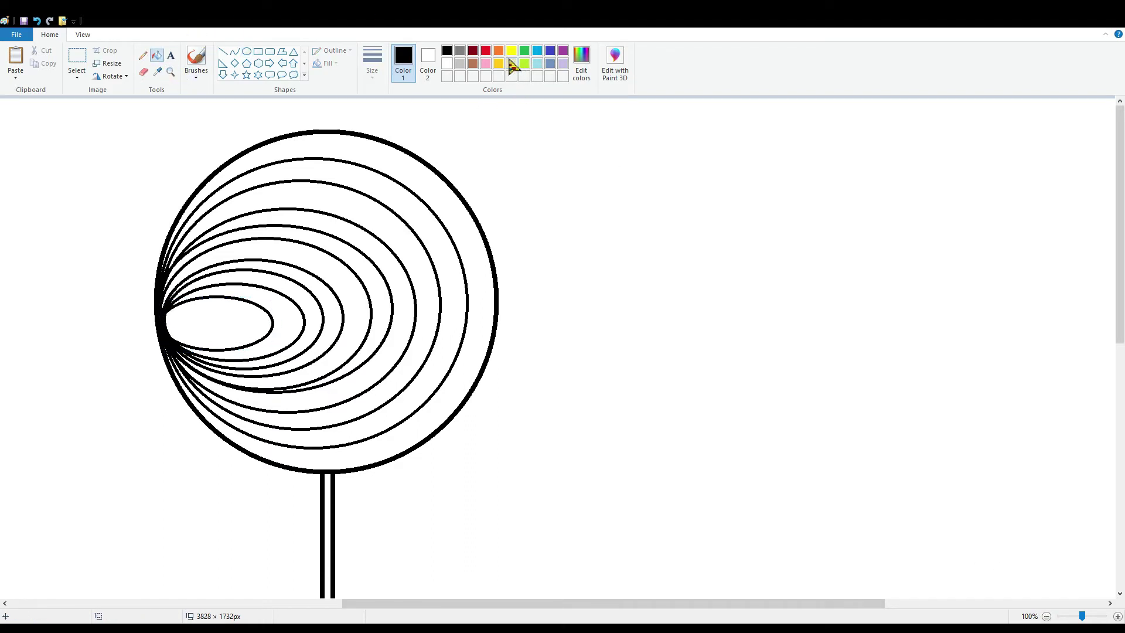
click(563, 50)
click(442, 241)
click(399, 267)
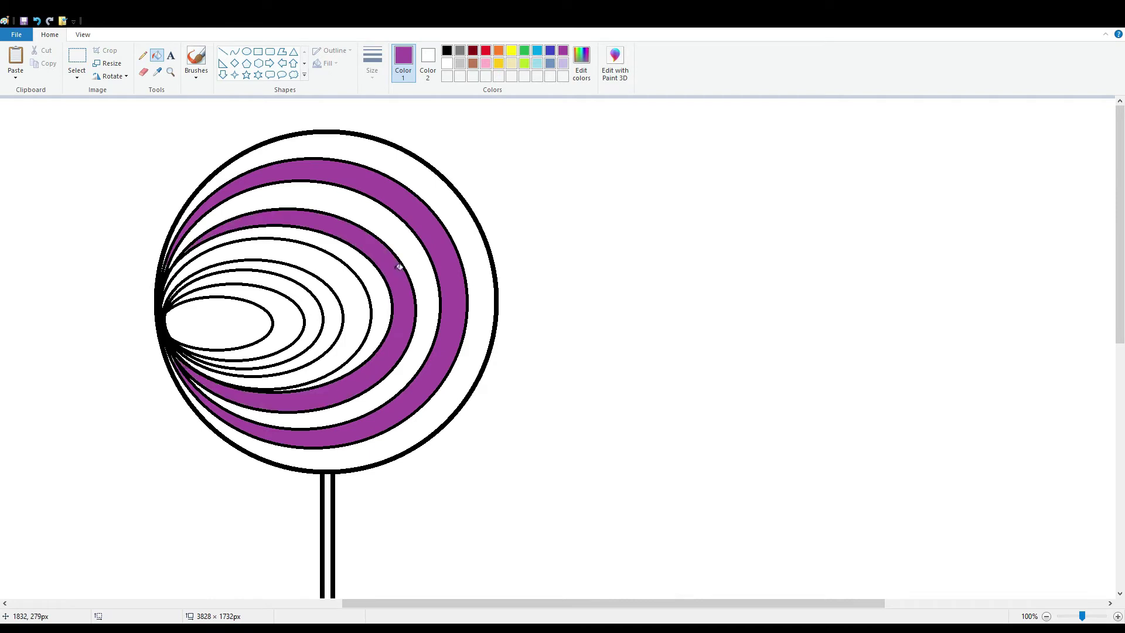
click(363, 303)
click(317, 317)
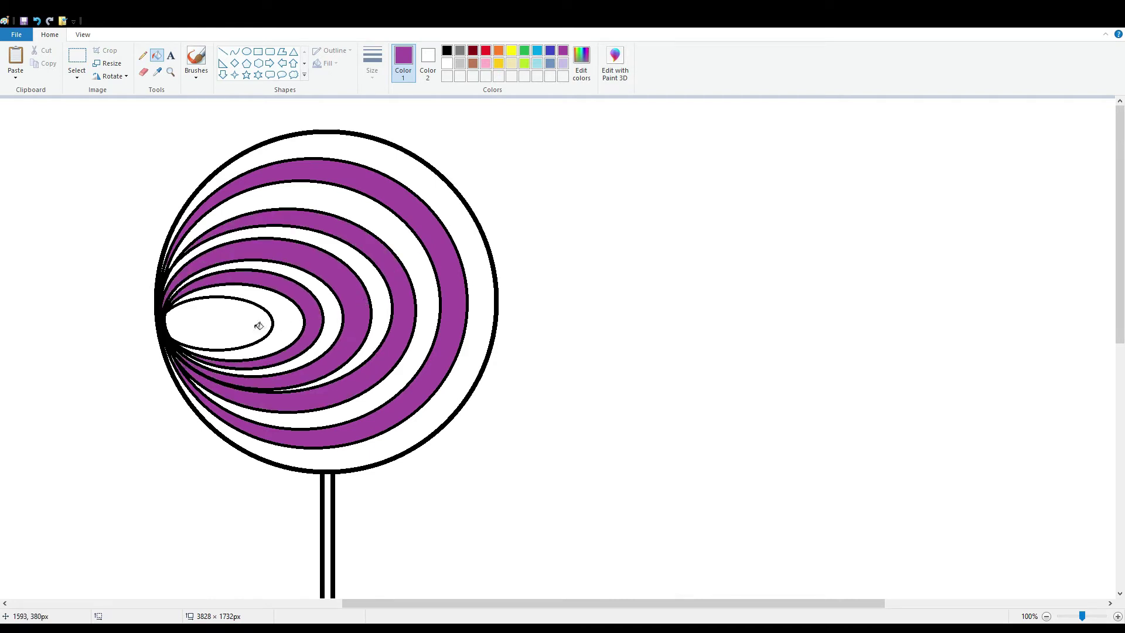
click(259, 326)
- Fill the remaining white bands of the candy, including the outermost one, with pink
click(486, 63)
click(479, 240)
click(435, 284)
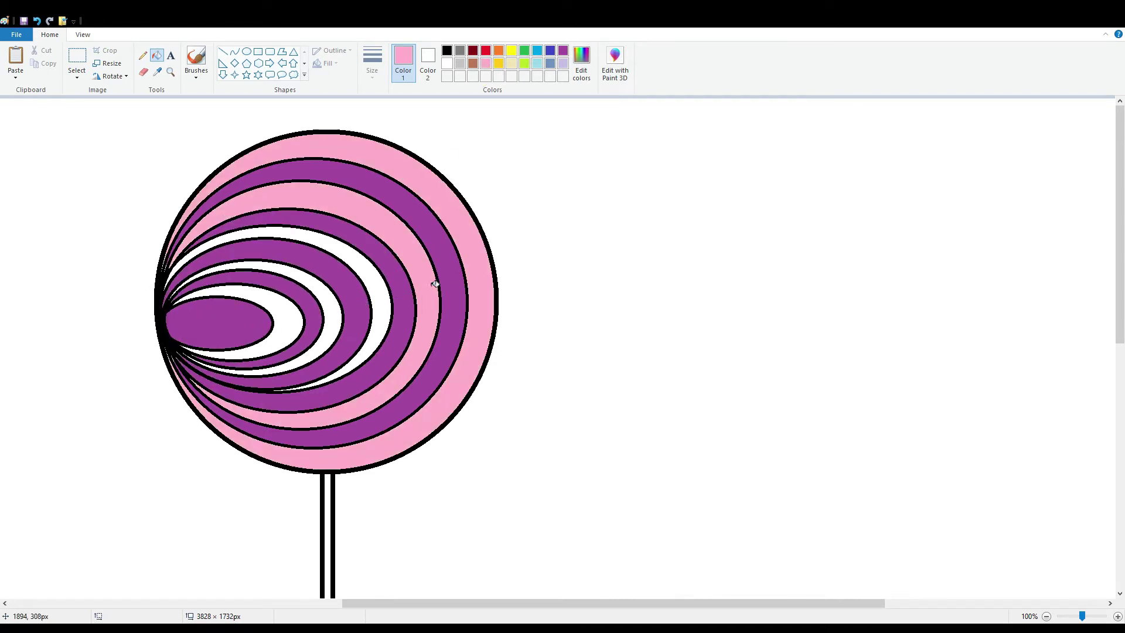
click(386, 301)
click(335, 316)
click(300, 317)
- Fill the lollipop's stick with light grey
scroll(571, 373, down, 2)
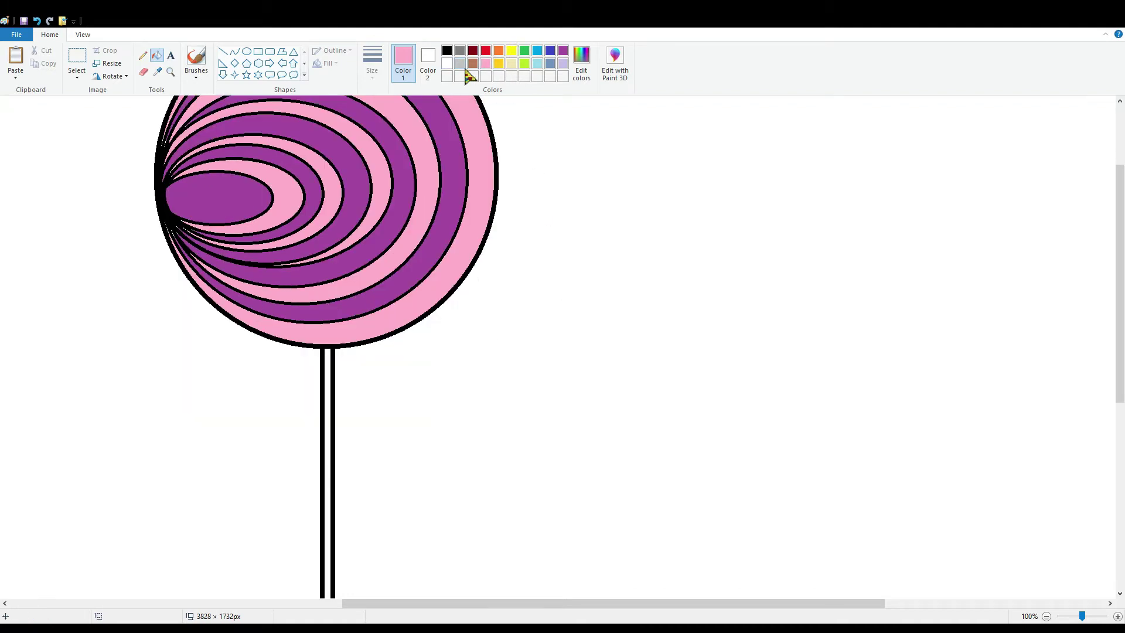
click(328, 394)
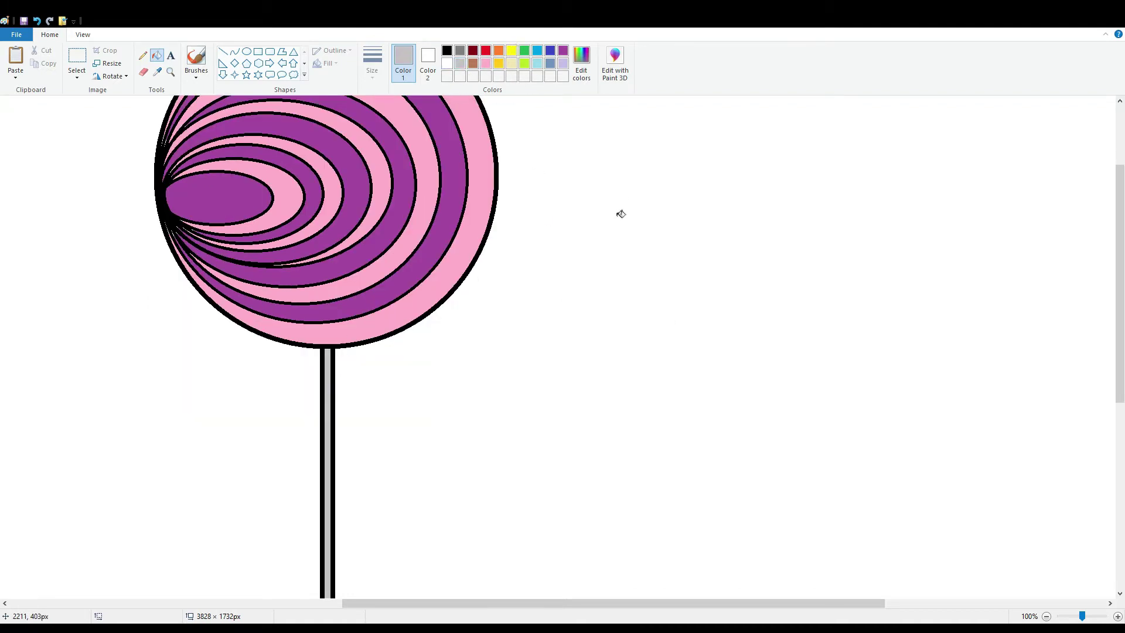
- Draw two pairs of purple lines across the outermost pink band's upper-right and right parts and fill the enclosed sections with purple
scroll(359, 300, up, 2)
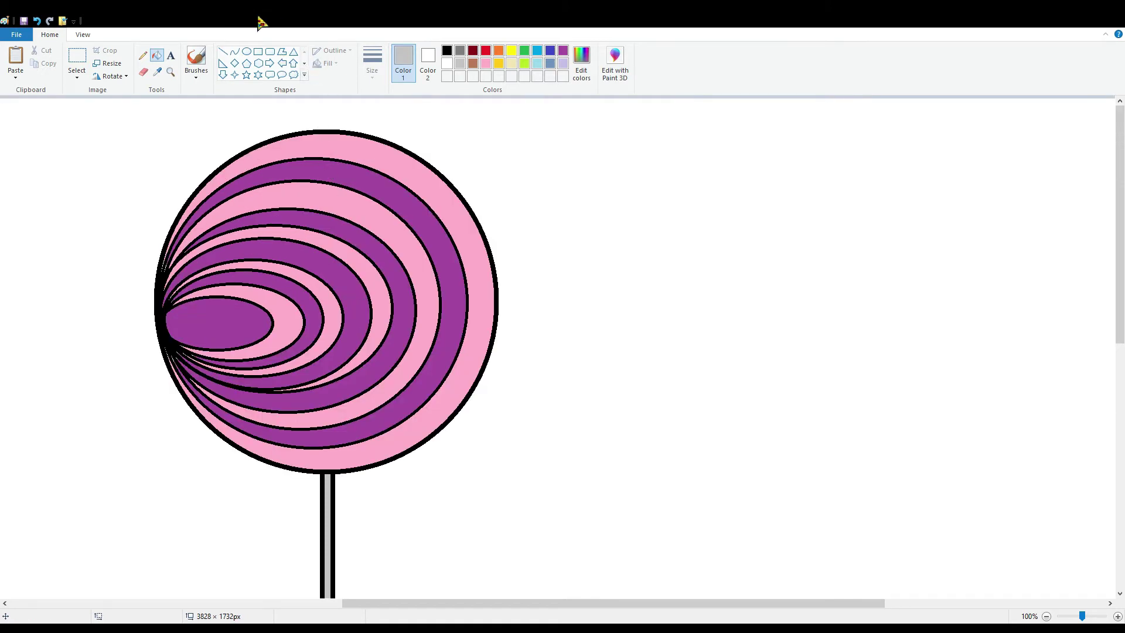
click(223, 52)
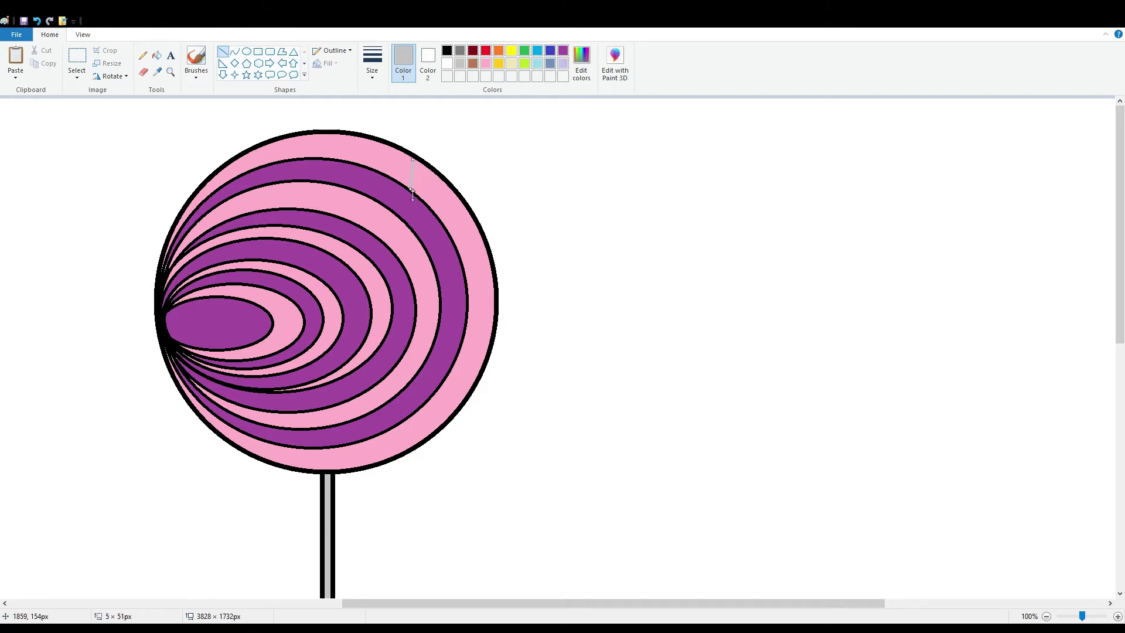
click(563, 50)
drag(447, 184, 441, 221)
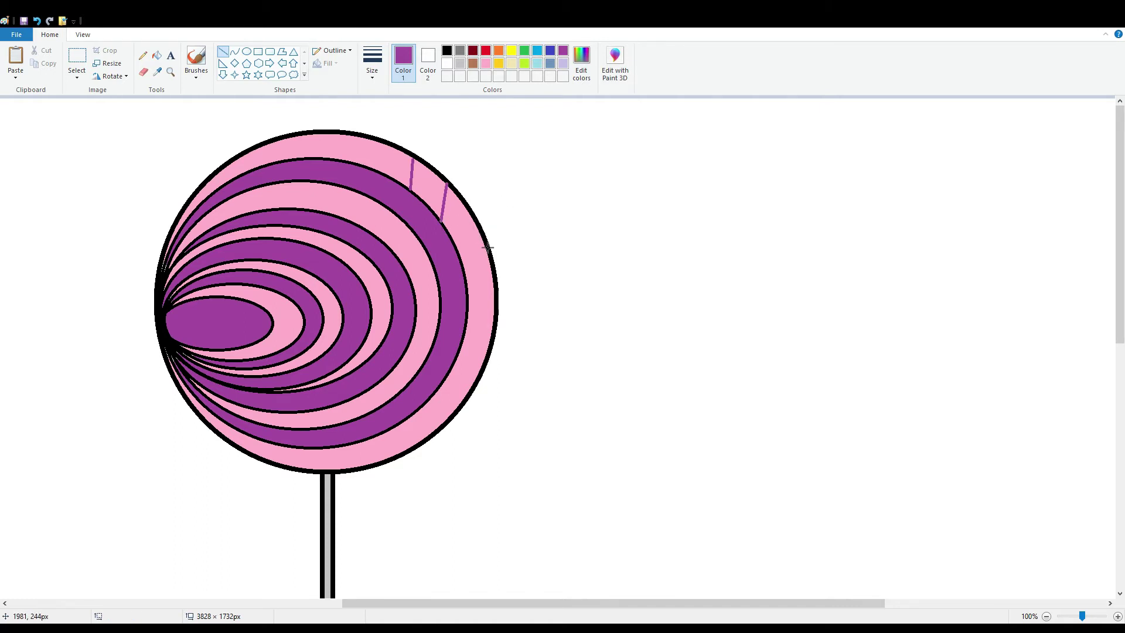
drag(482, 240, 470, 348)
click(157, 56)
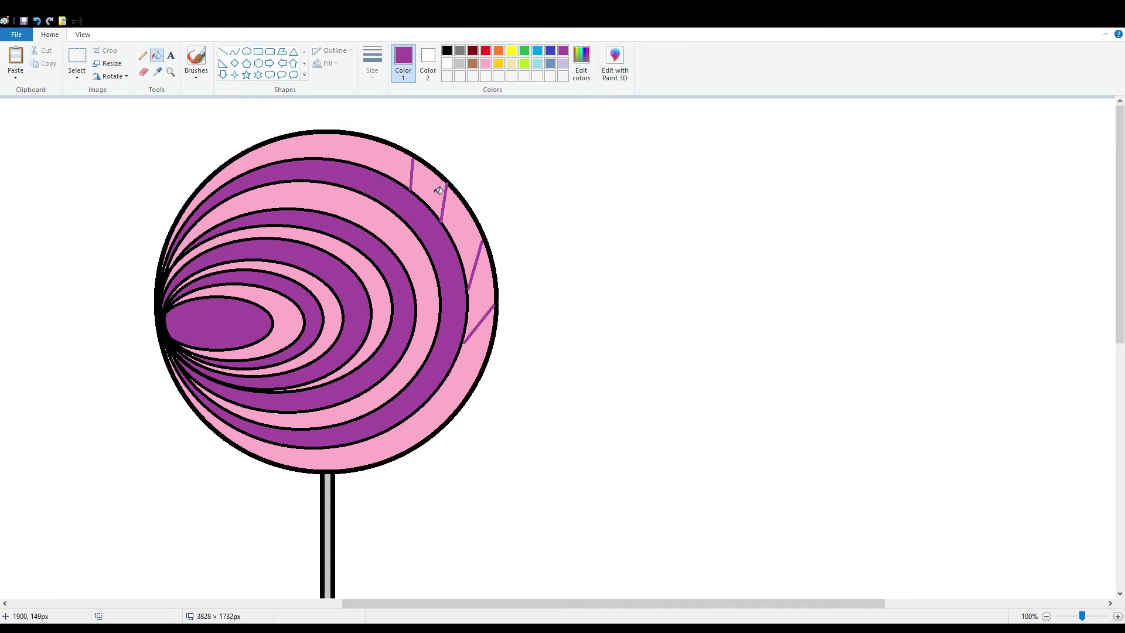
click(428, 186)
click(489, 292)
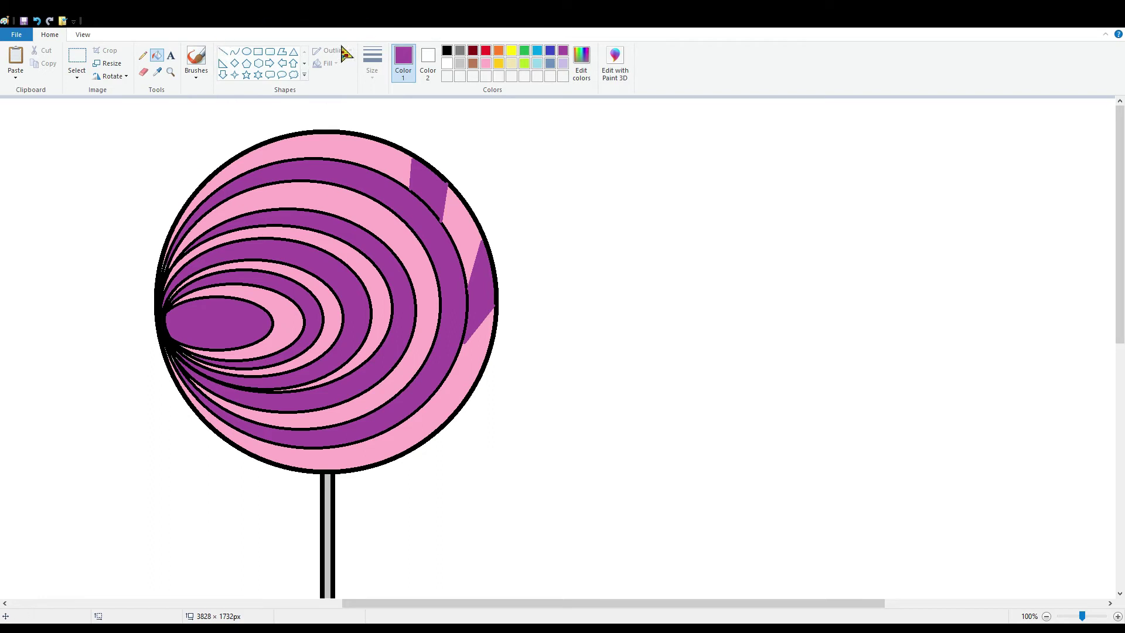
- Add a slanted purple section at the top of the outermost pink band, bounded by two purple lines
click(223, 53)
mouse_move(324, 142)
mouse_down()
mouse_move(307, 157)
mouse_move(336, 158)
mouse_up()
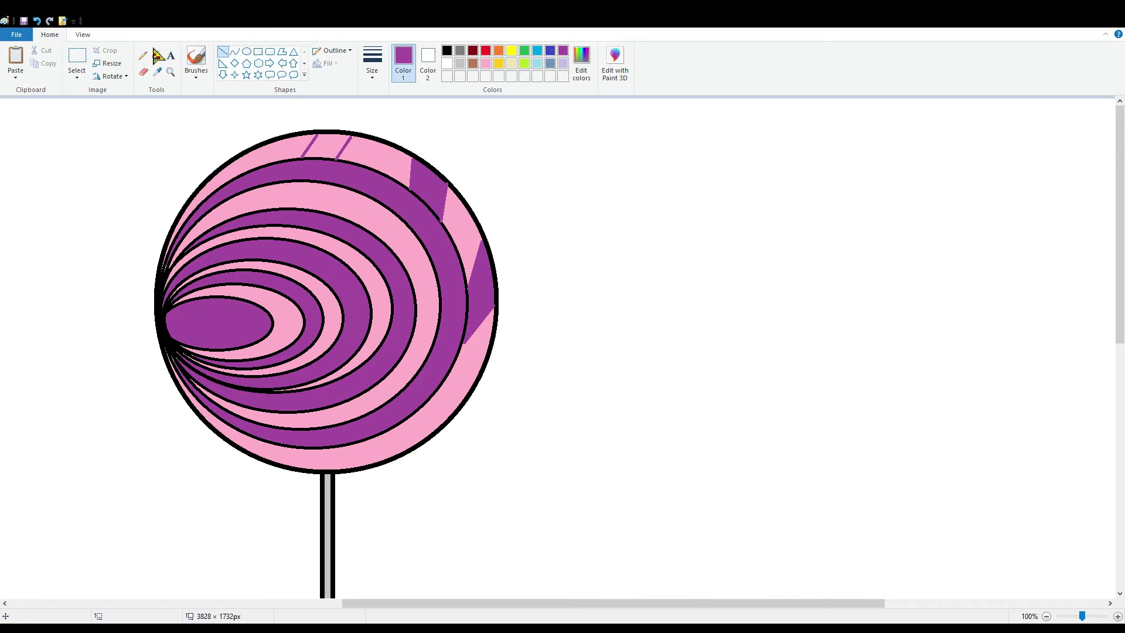
click(156, 55)
click(331, 144)
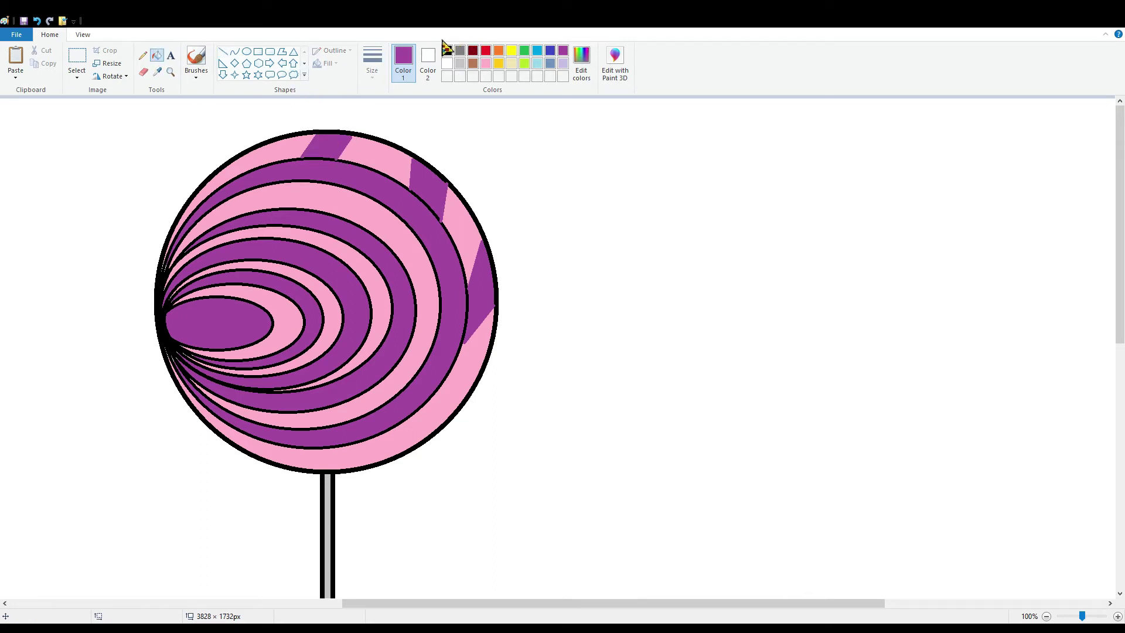
- Draw two pairs of purple lines across the outermost band at its lower right and bottom, and fill both sections with purple
click(223, 52)
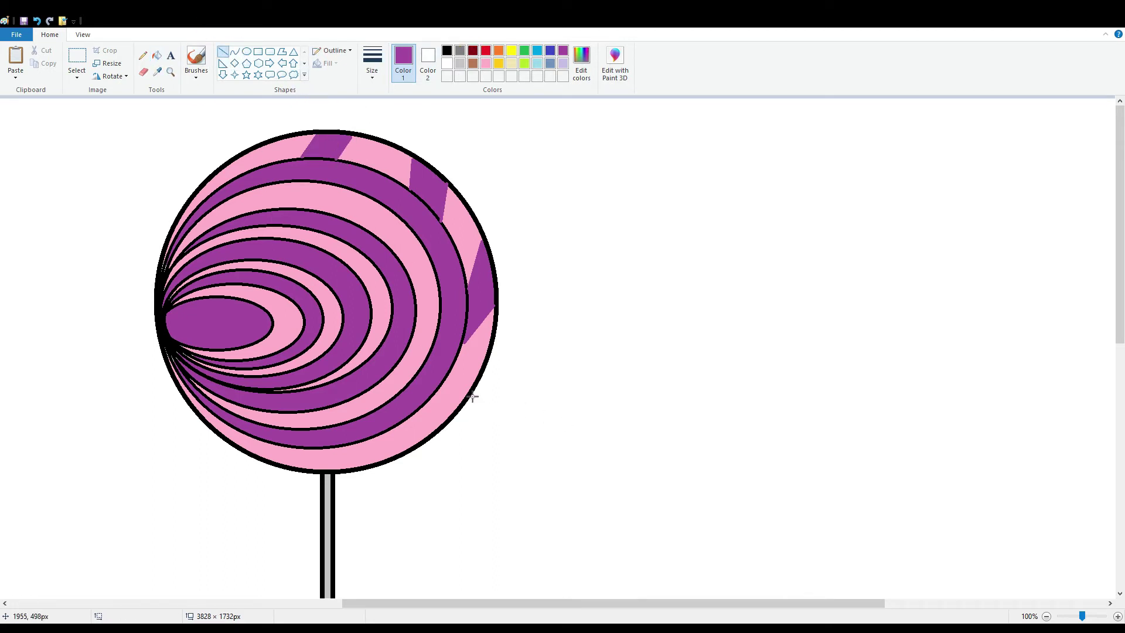
mouse_move(471, 388)
mouse_down()
mouse_move(434, 392)
mouse_move(408, 430)
mouse_move(317, 454)
mouse_up()
click(406, 447)
click(156, 55)
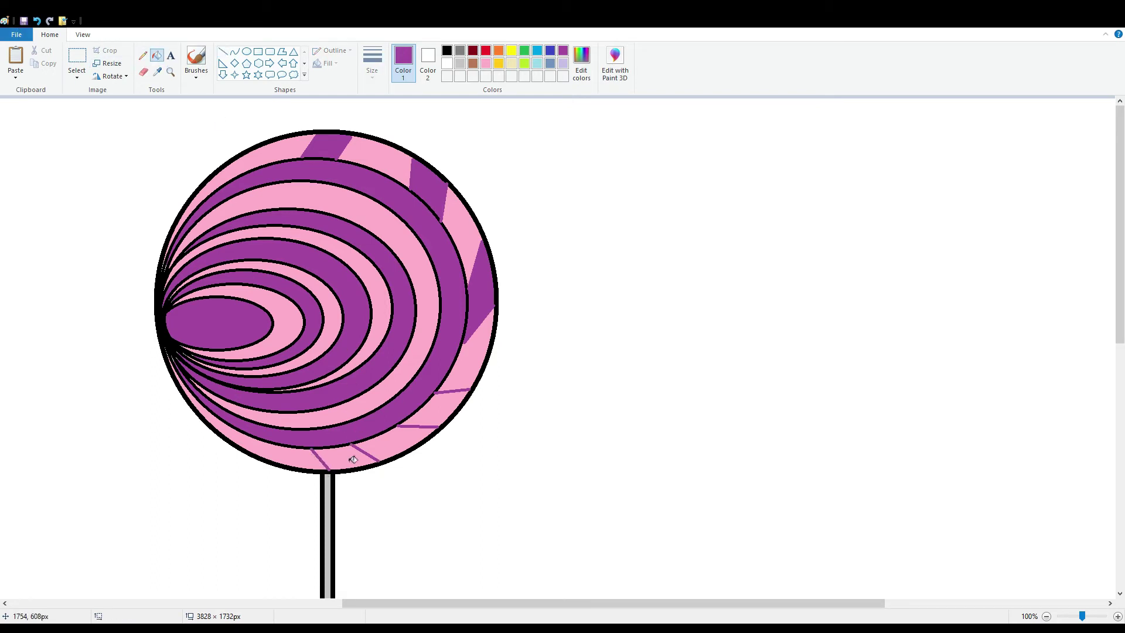
click(353, 459)
click(442, 406)
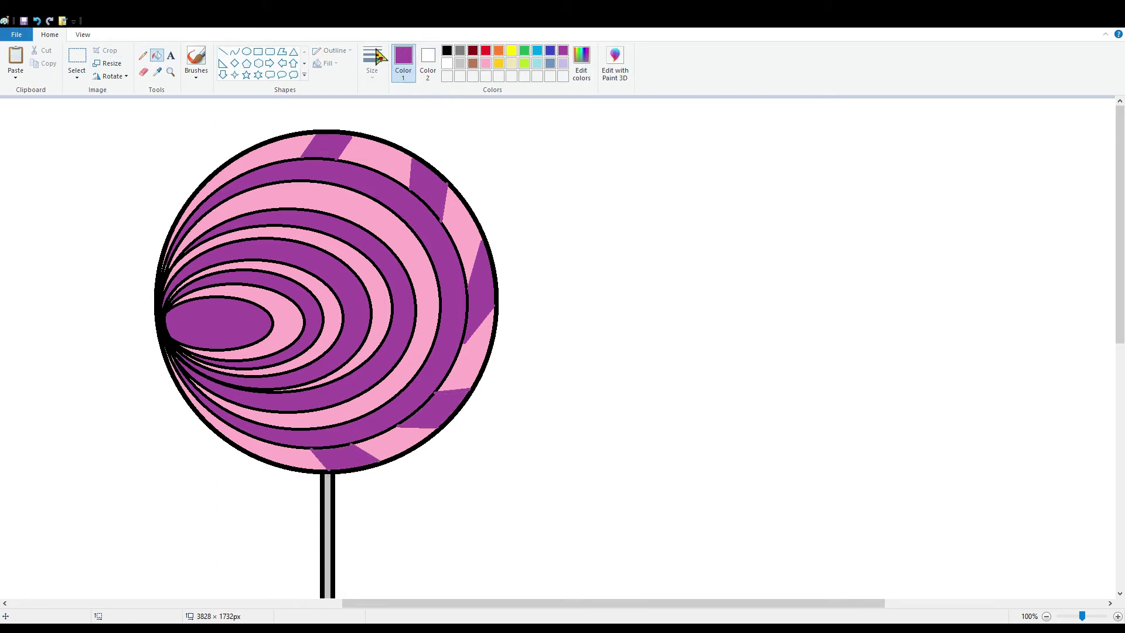
click(485, 63)
click(222, 52)
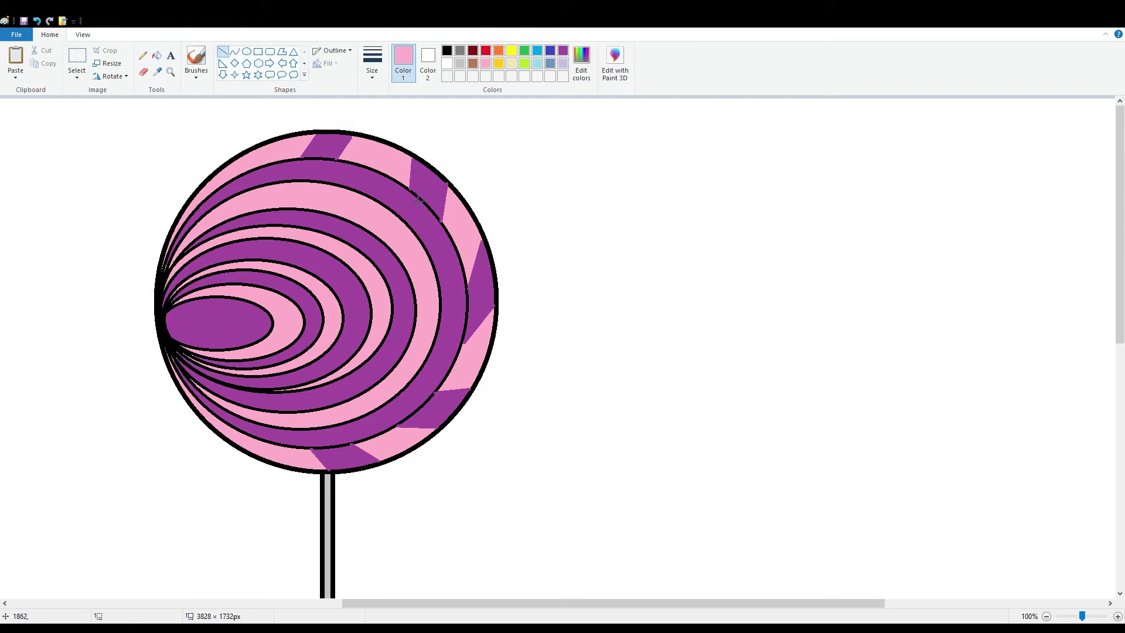
drag(407, 222, 403, 222)
click(36, 21)
- Draw five pairs of short purple lines across the second pink band, spaced from its top around to the lower left
click(563, 51)
mouse_move(340, 187)
mouse_down()
mouse_move(323, 211)
mouse_move(368, 212)
mouse_move(359, 223)
mouse_up()
click(365, 227)
drag(427, 254, 416, 325)
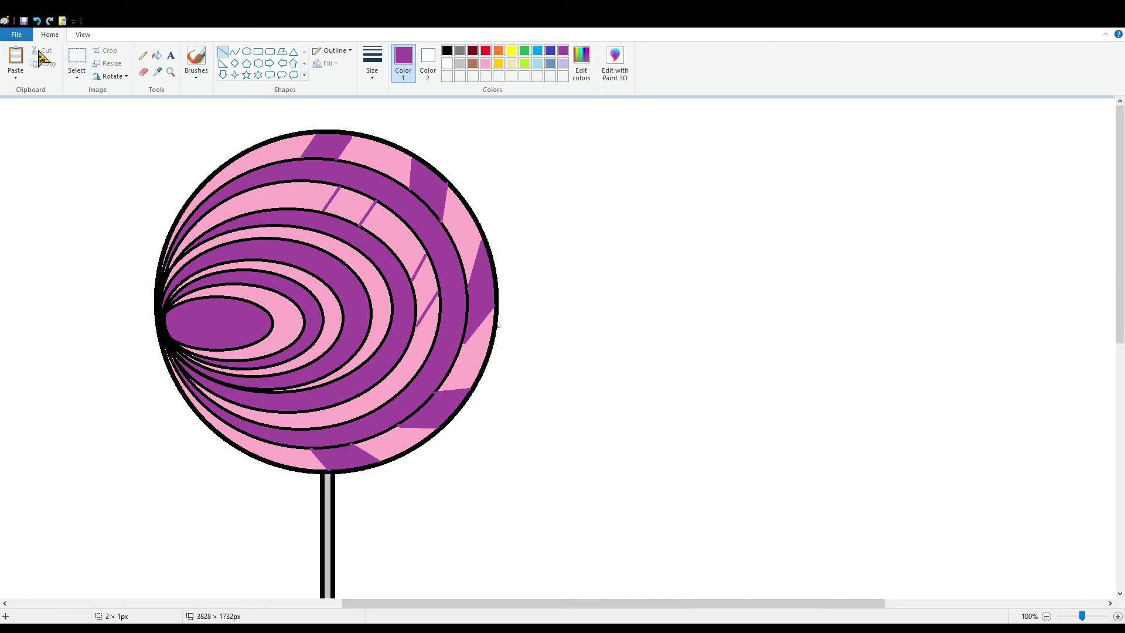
click(435, 370)
mouse_move(437, 352)
mouse_down()
mouse_move(358, 407)
mouse_move(263, 423)
mouse_move(281, 420)
mouse_move(245, 408)
mouse_up()
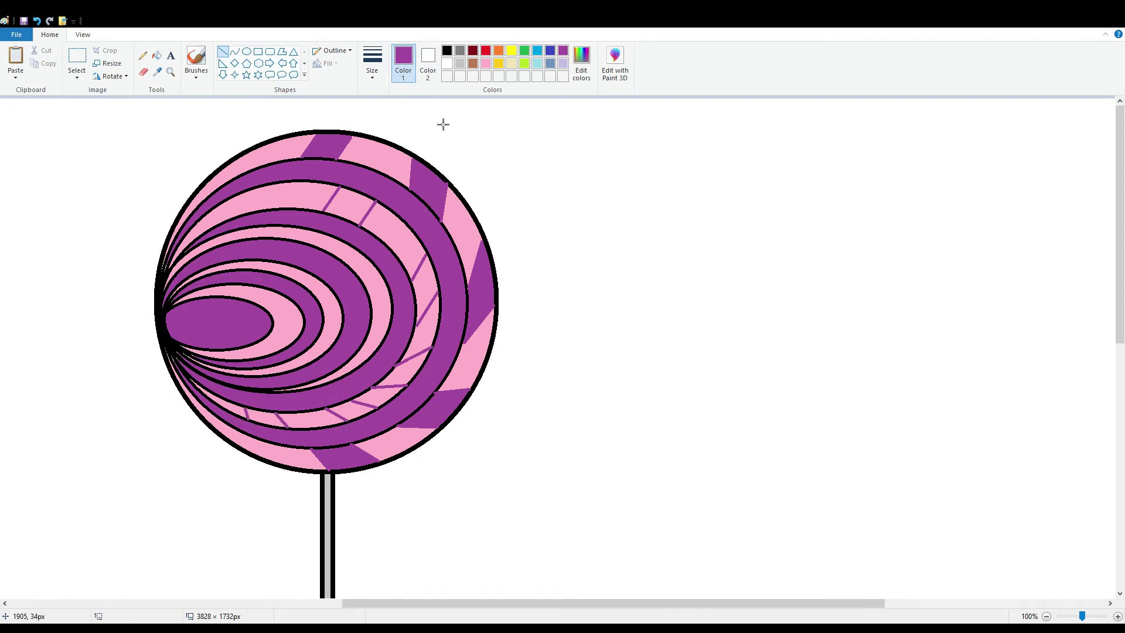
- Fill the sections between the paired lines in the second pink band with purple
click(156, 55)
click(354, 206)
click(425, 279)
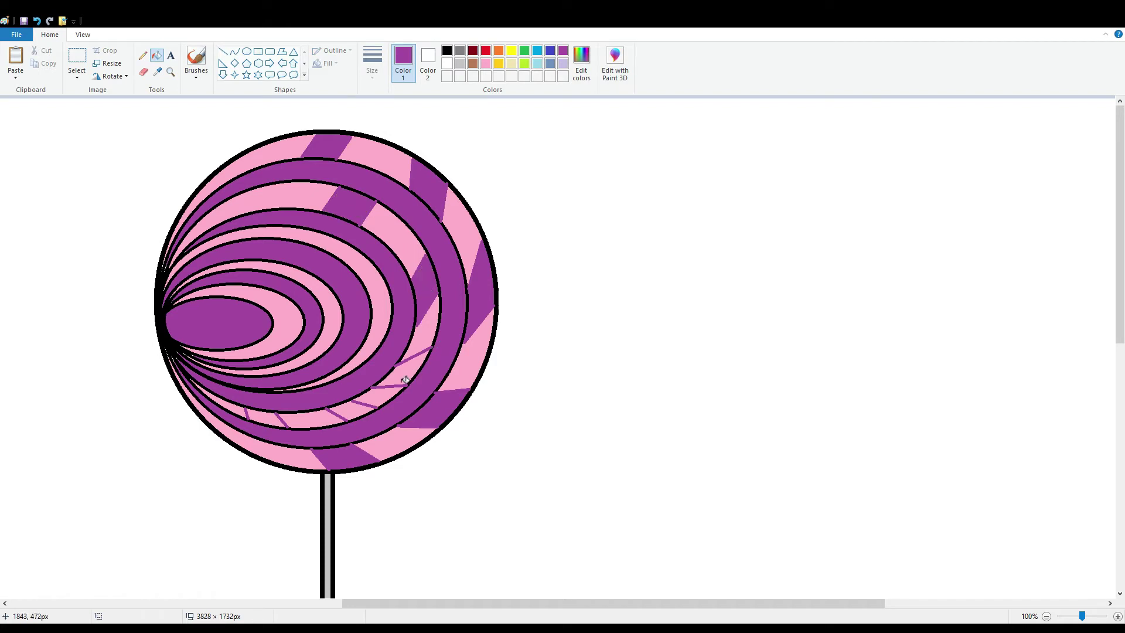
click(355, 411)
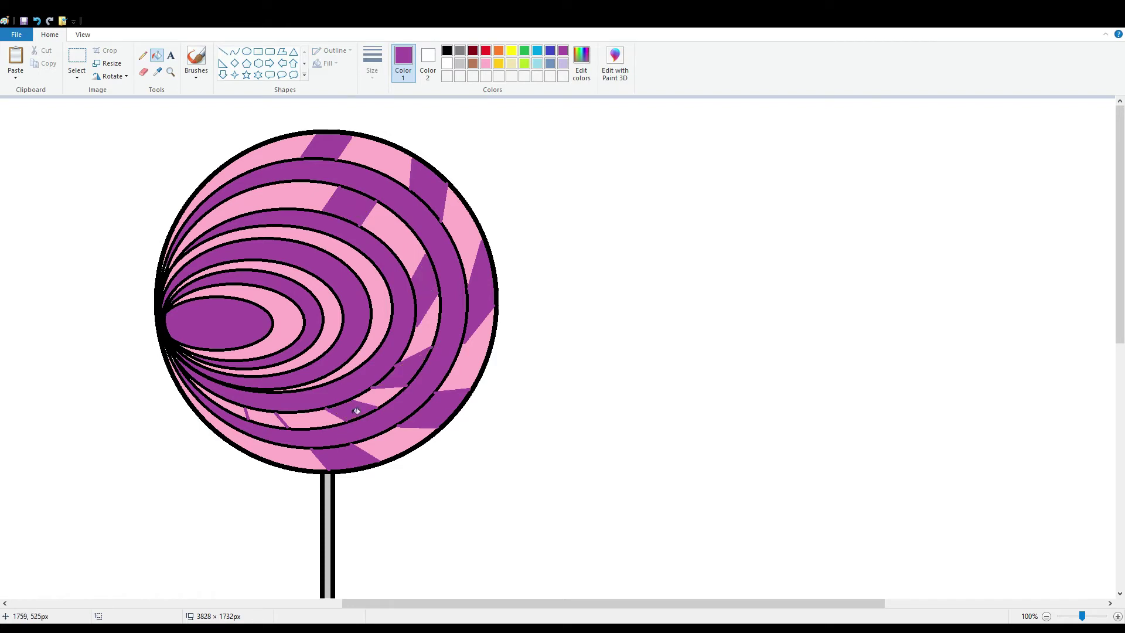
click(275, 422)
- Draw three pairs of short purple lines across the third pink band, at its top, upper right and lower right
click(223, 51)
mouse_move(359, 255)
mouse_down()
mouse_move(351, 268)
mouse_move(368, 293)
mouse_move(364, 347)
mouse_up()
click(394, 285)
click(424, 299)
click(456, 354)
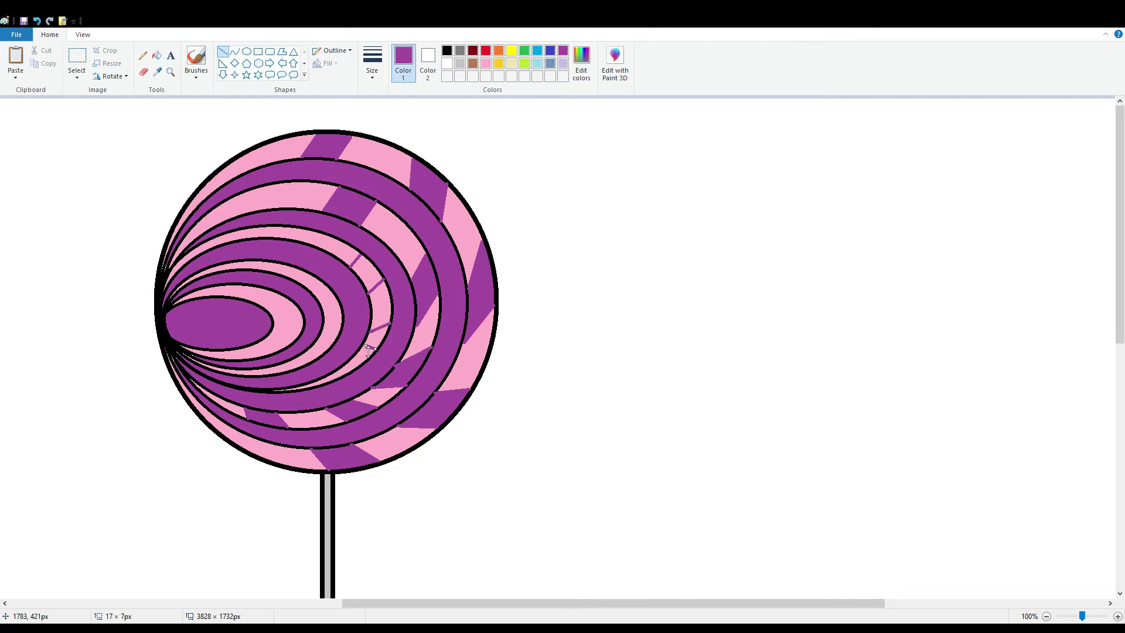
click(428, 314)
mouse_move(289, 227)
mouse_down()
mouse_move(281, 236)
mouse_move(299, 240)
mouse_up()
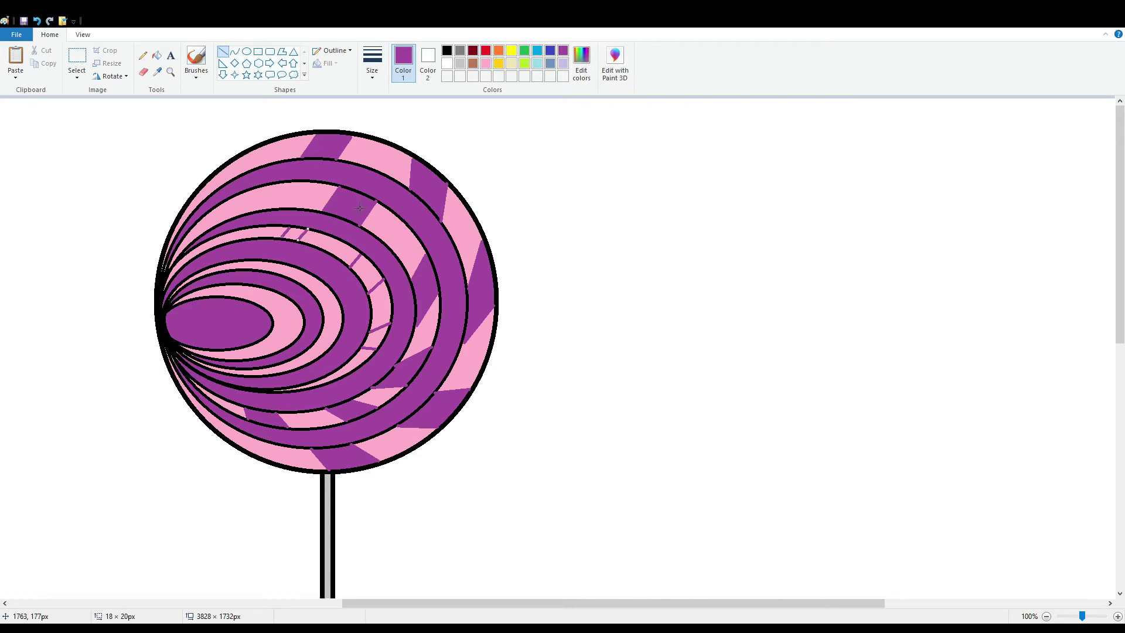
- Fill the sections between the paired lines in the third pink band with purple
click(157, 55)
click(294, 233)
click(376, 347)
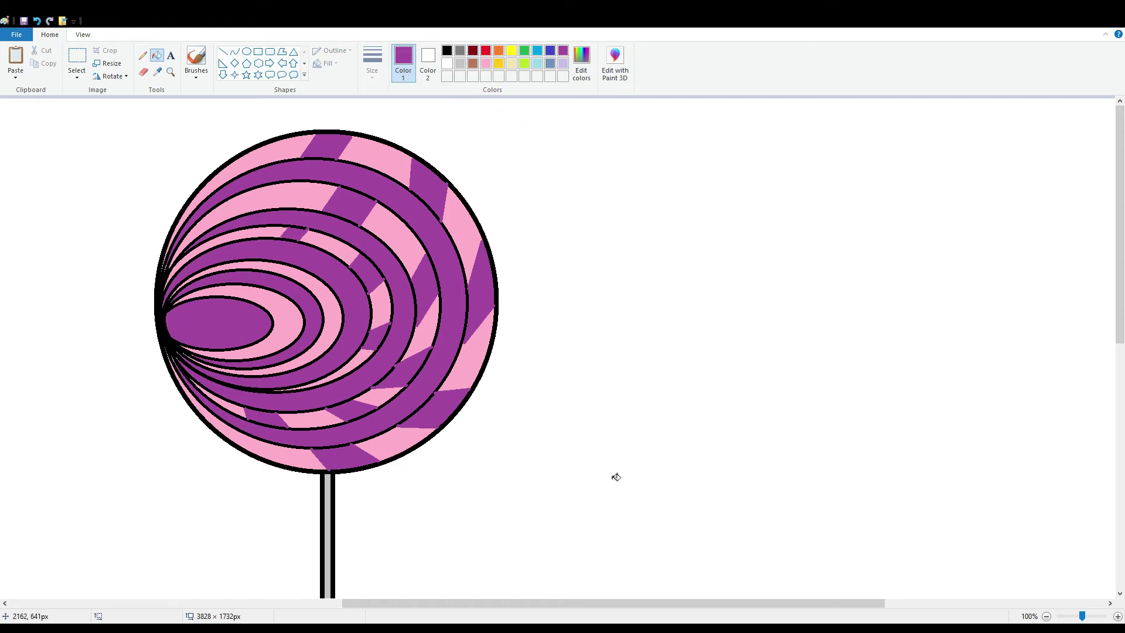
- Recolour the lollipop's connected black outlines white with the fill tool
click(1045, 617)
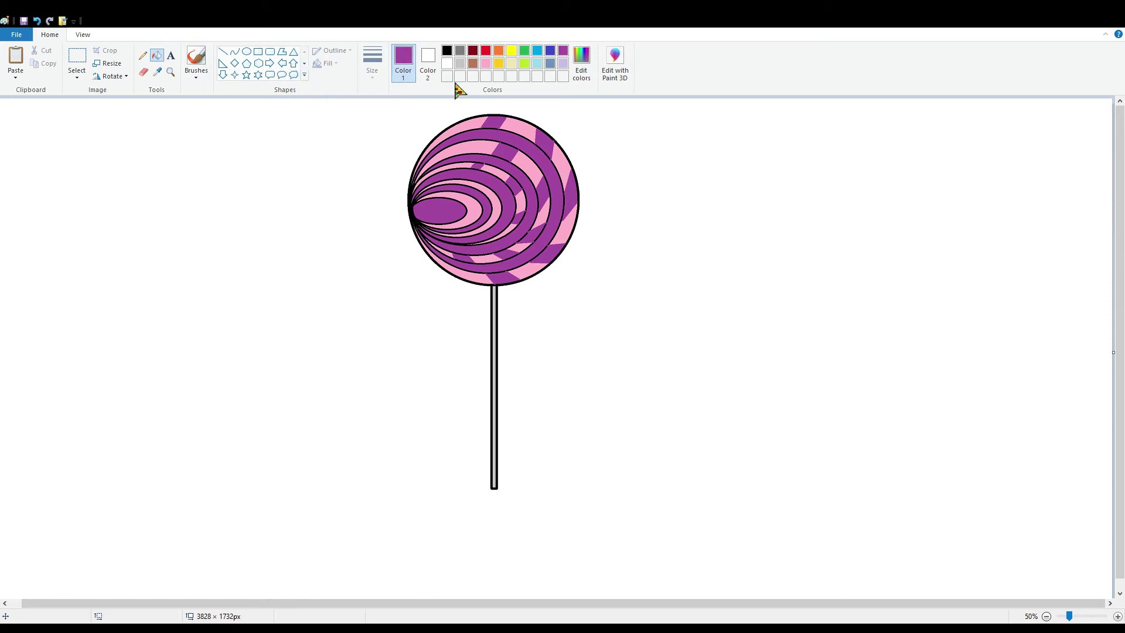
click(448, 64)
click(411, 196)
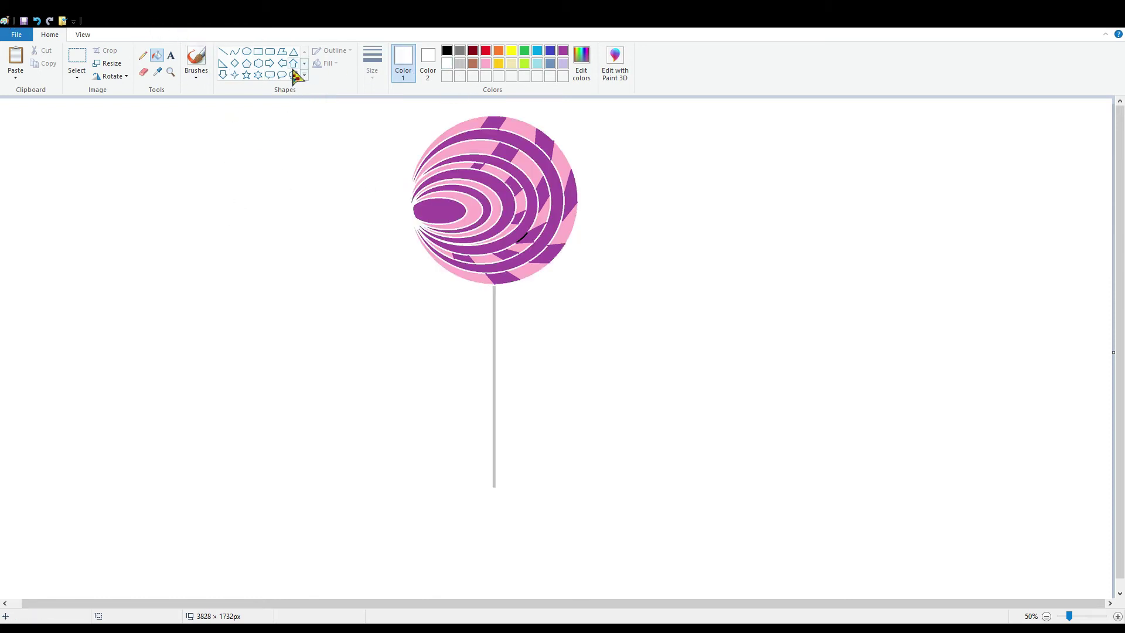
- Draw a black circle outline about 575 × 577 px around the candy and adjust its edges to fit
click(247, 52)
click(449, 54)
drag(414, 116, 578, 284)
drag(424, 205, 416, 206)
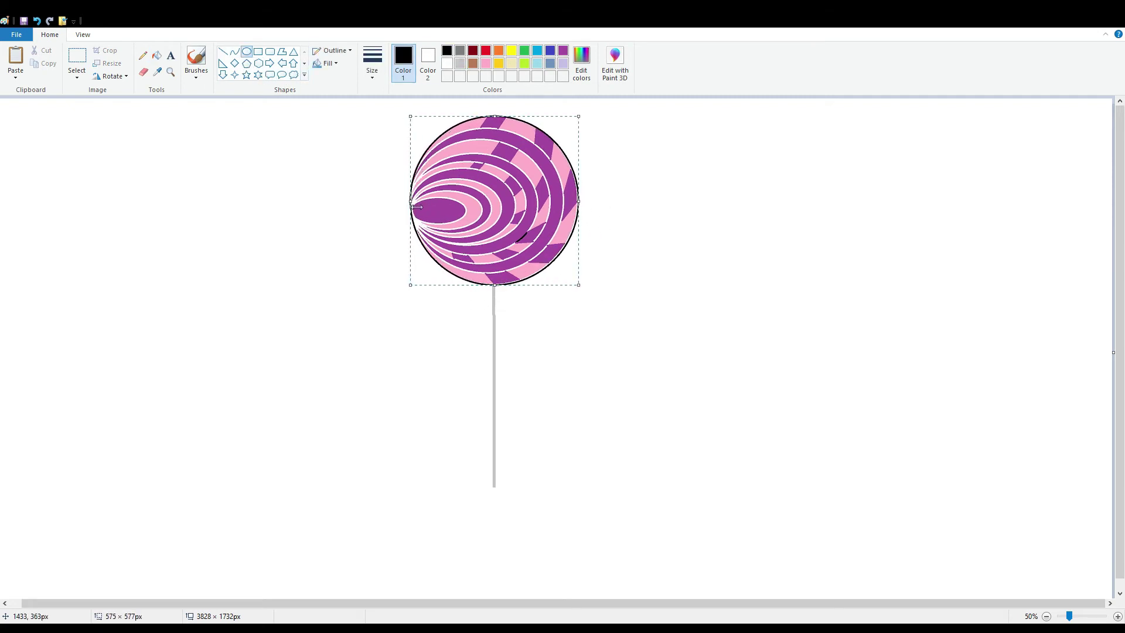
drag(500, 290, 494, 289)
drag(583, 202, 584, 205)
click(649, 195)
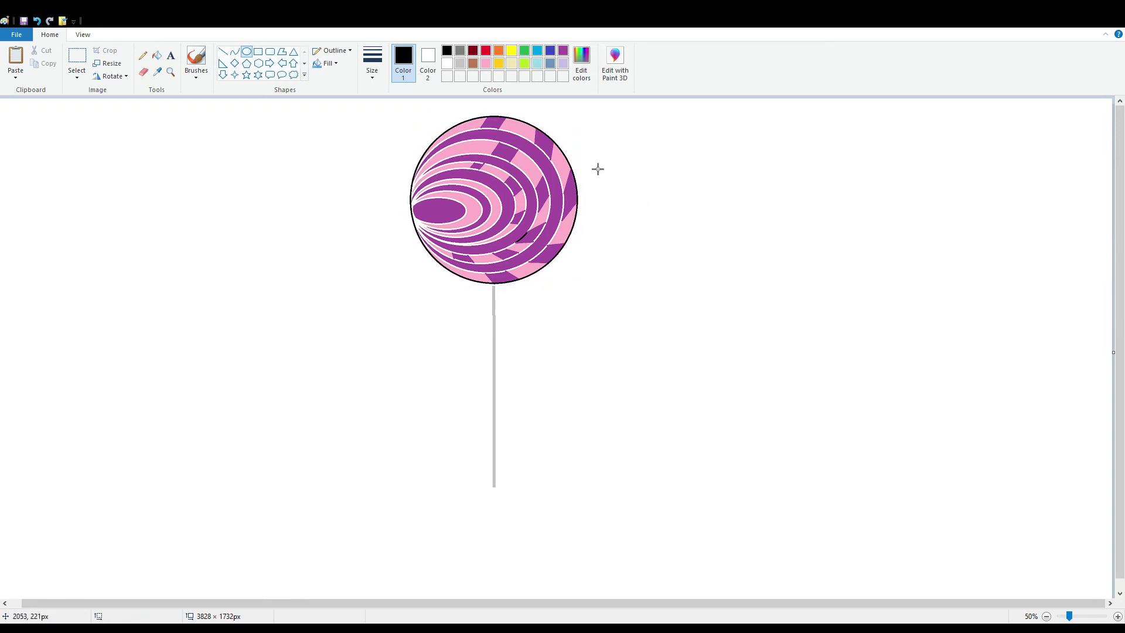
- Fill the white gaps between the candy's bands with purple
click(563, 50)
click(156, 55)
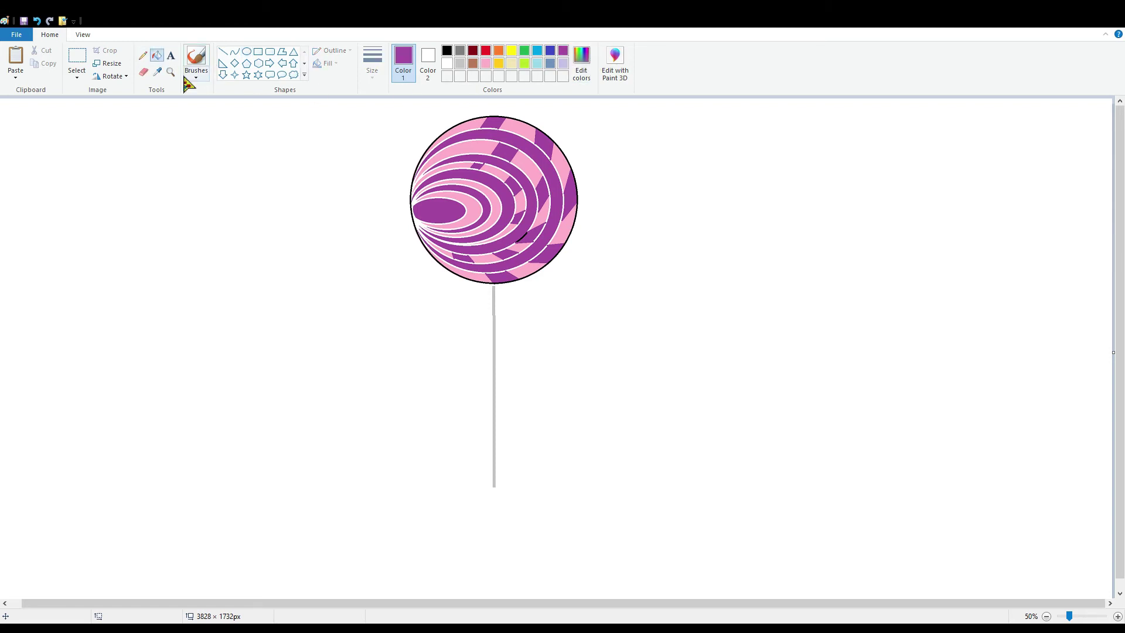
click(421, 185)
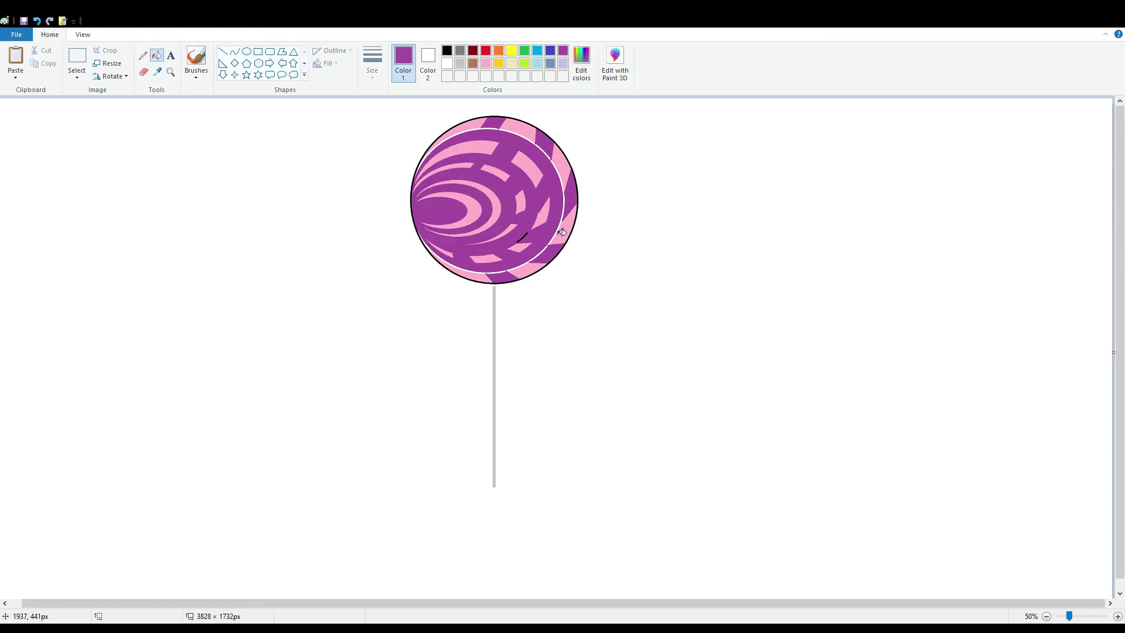
click(562, 232)
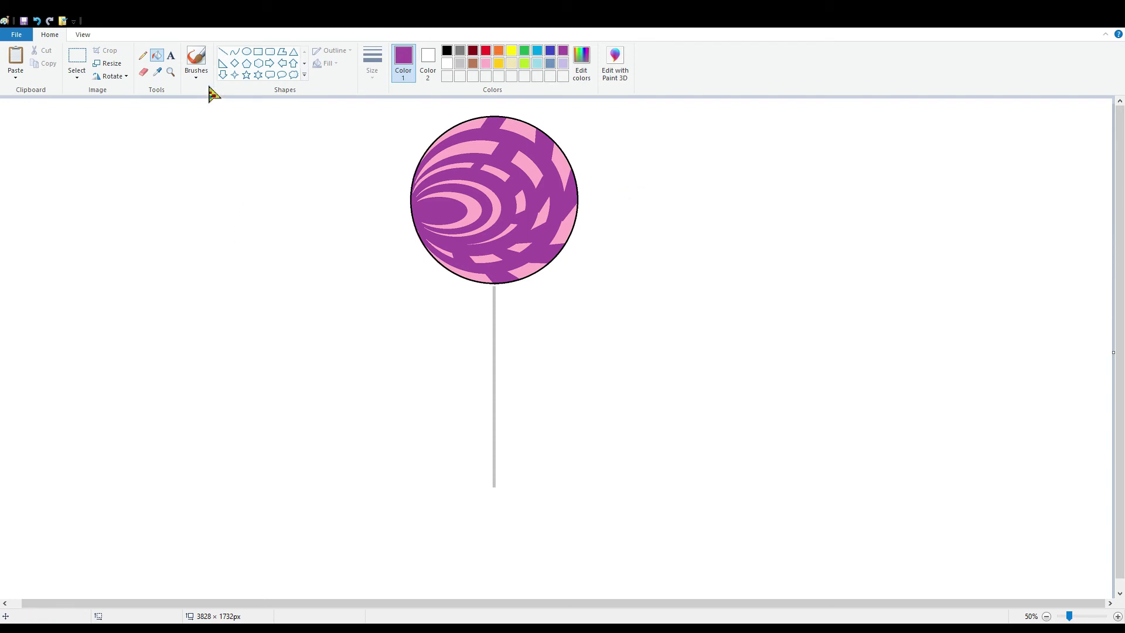
- Draw a vertical light grey line about 82 px long that joins the top of the stick to the candy
click(223, 52)
click(461, 63)
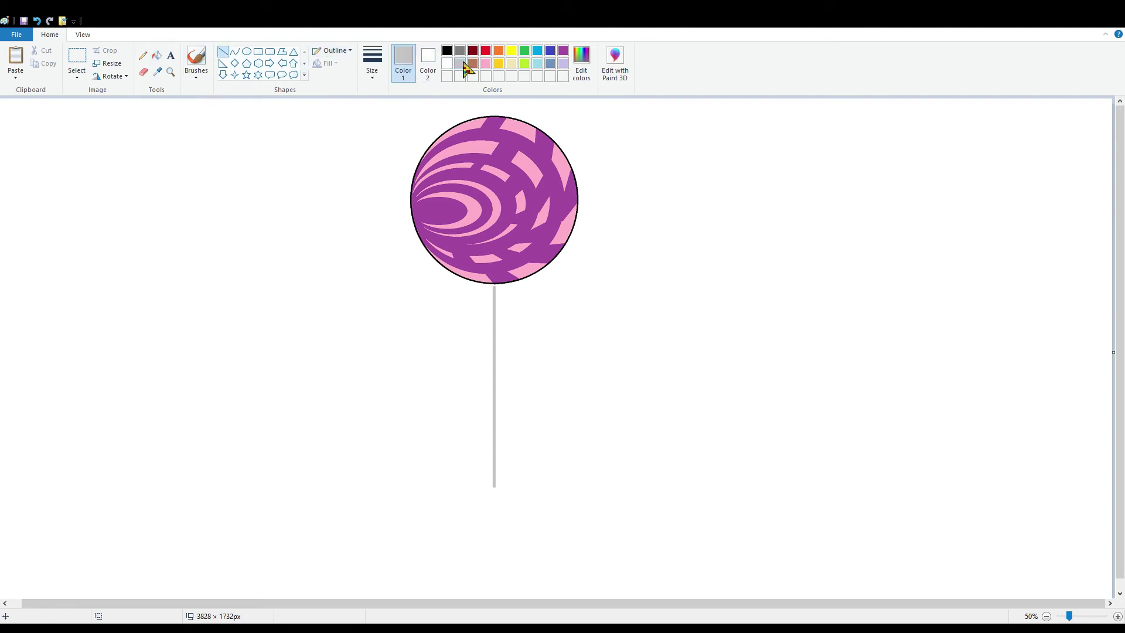
click(1104, 615)
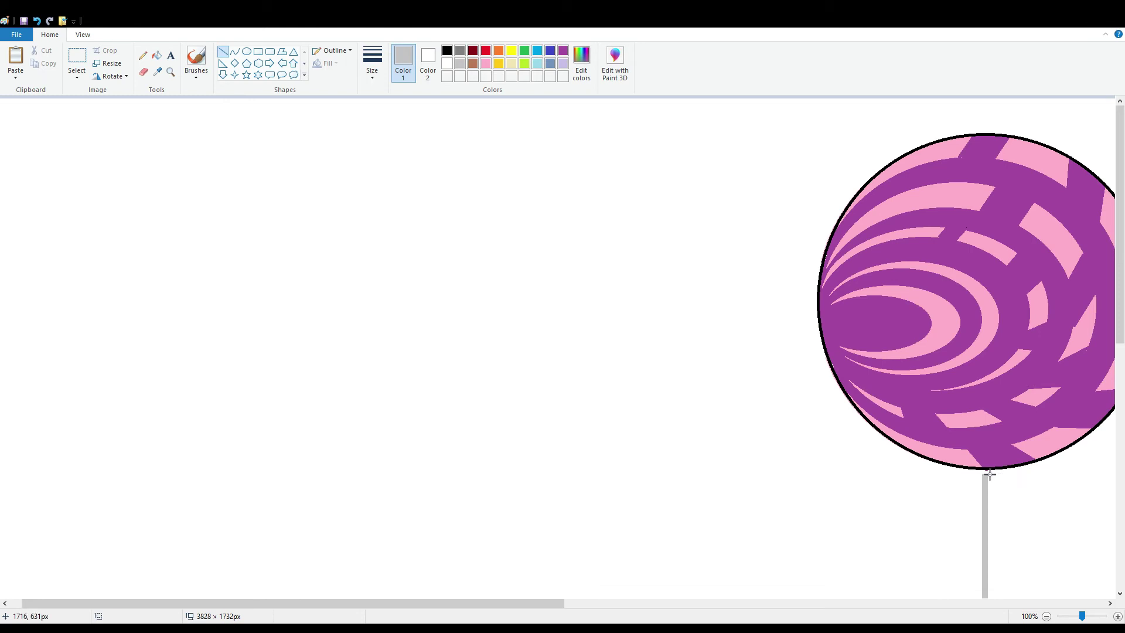
drag(984, 468, 983, 519)
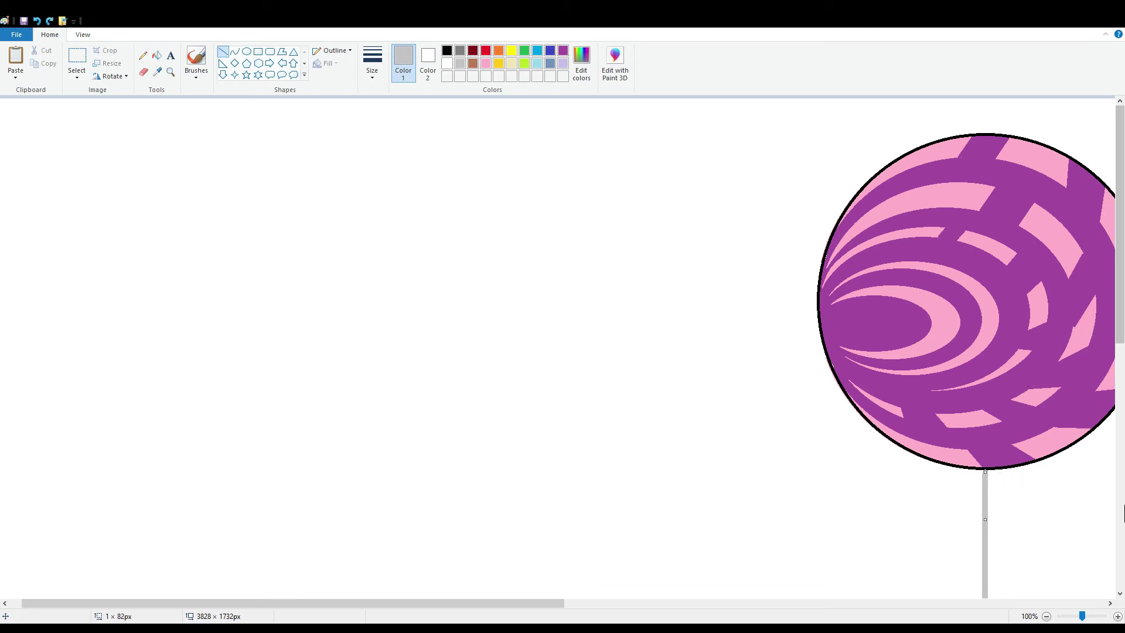
click(1046, 616)
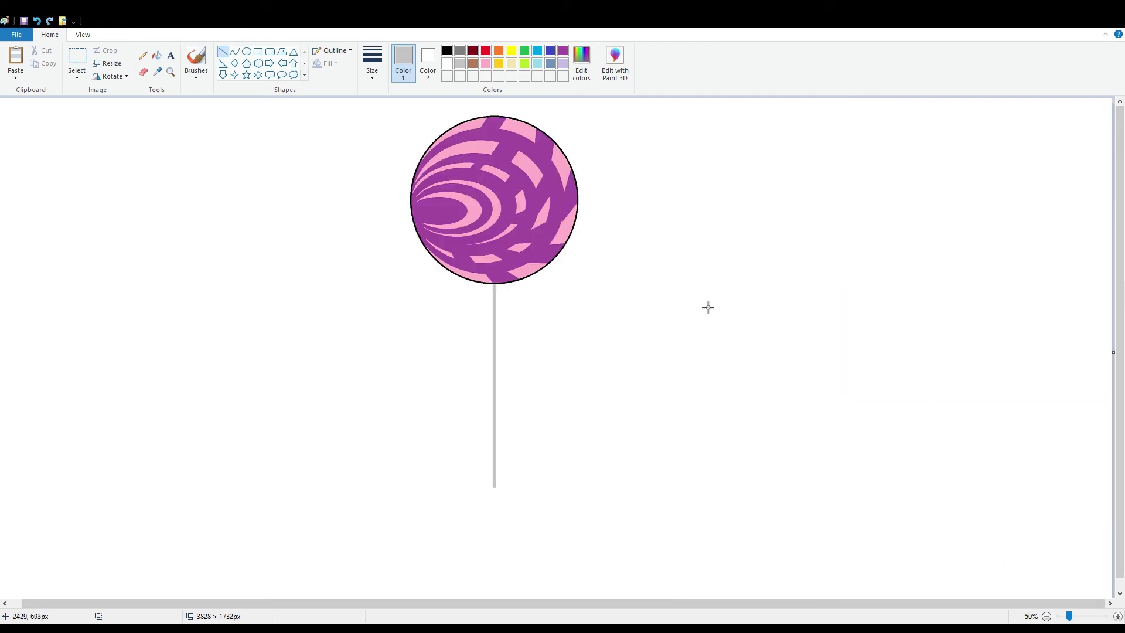
- Draw a small black-outlined circle, about 68 × 68 px, near the middle of the candy
click(247, 51)
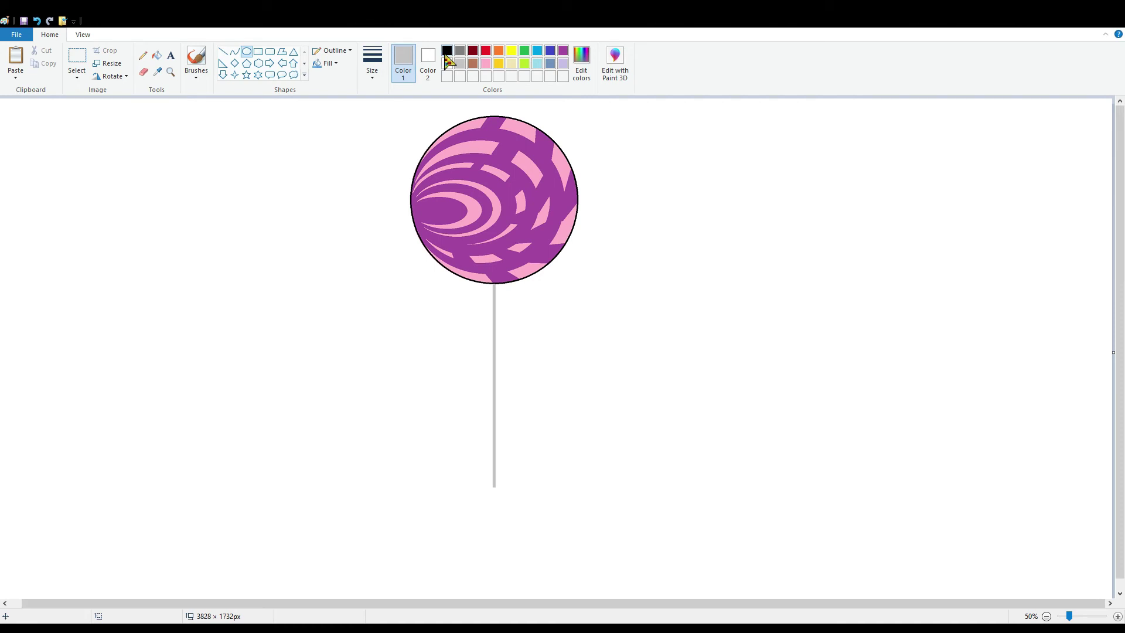
click(447, 50)
click(1118, 616)
click(567, 604)
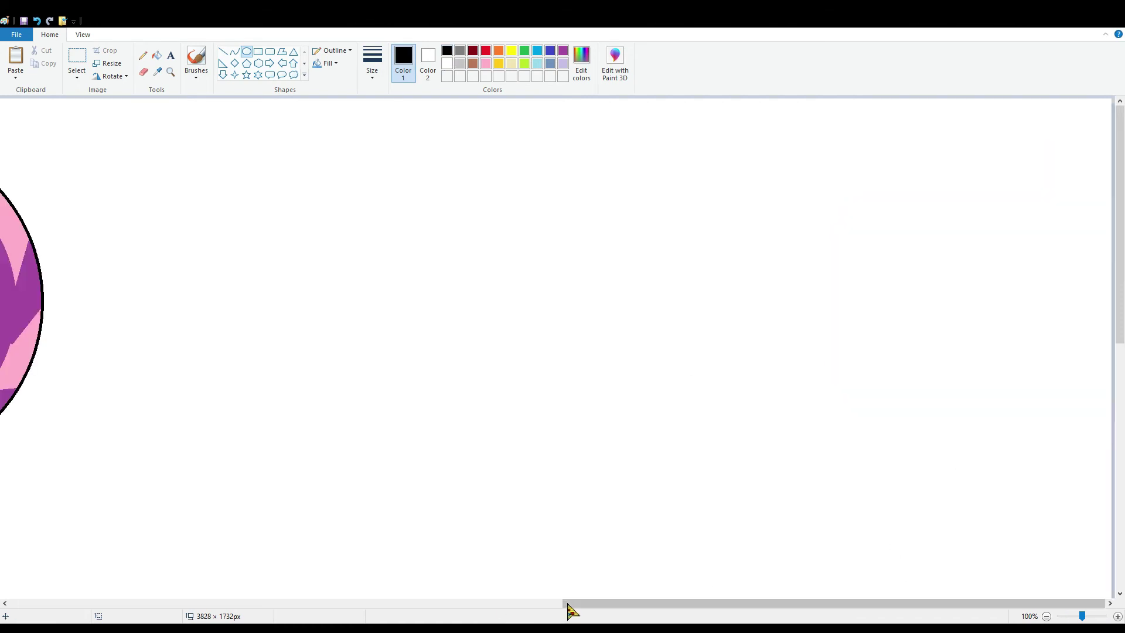
drag(708, 606, 452, 572)
drag(588, 294, 628, 334)
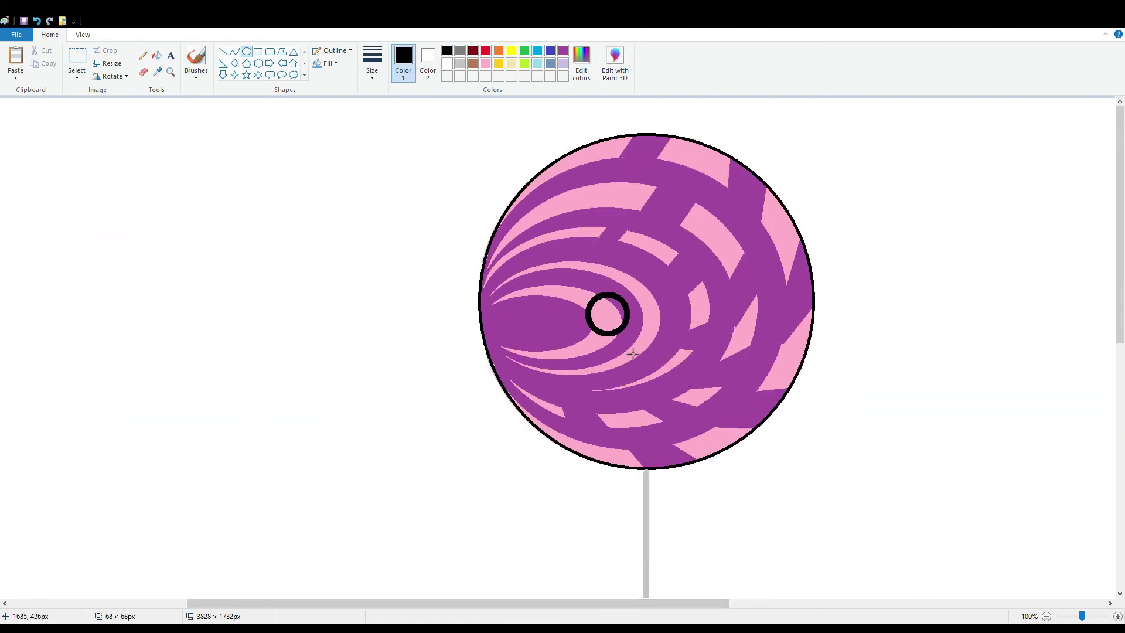
- Set the small circle's fill to black and move it onto the blank canvas left of the candy
click(428, 59)
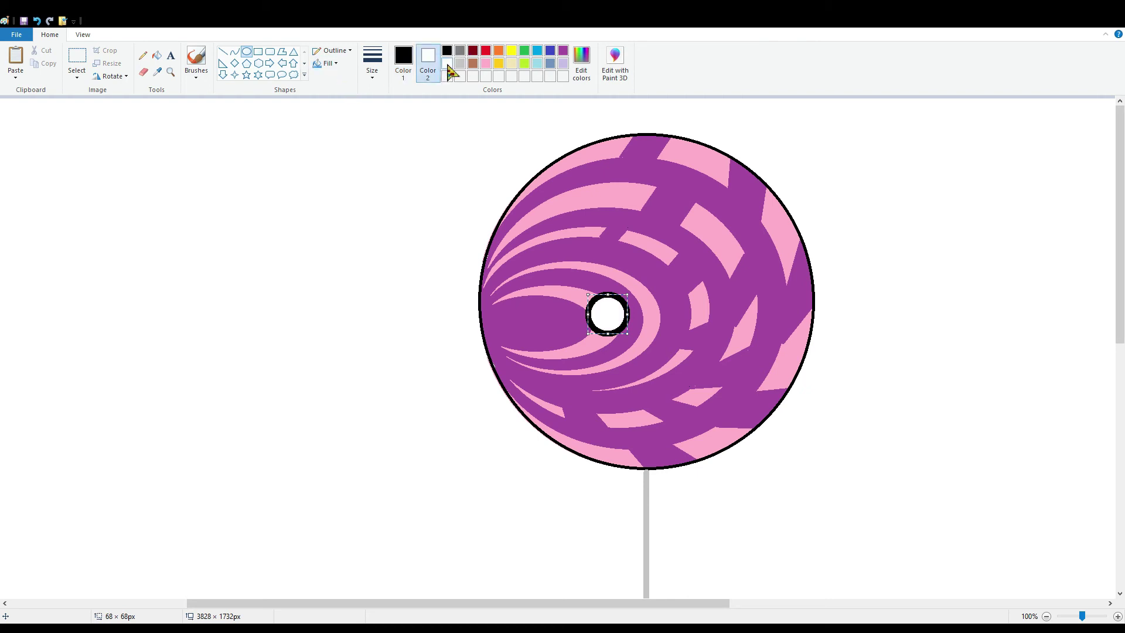
click(500, 51)
click(447, 50)
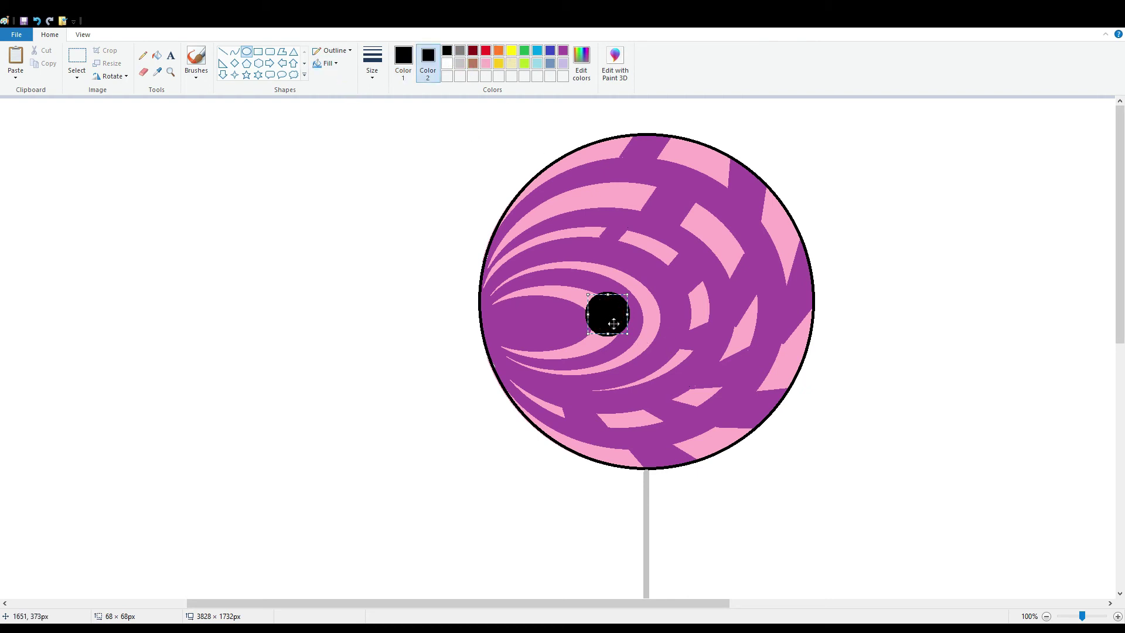
drag(614, 324, 347, 275)
click(497, 241)
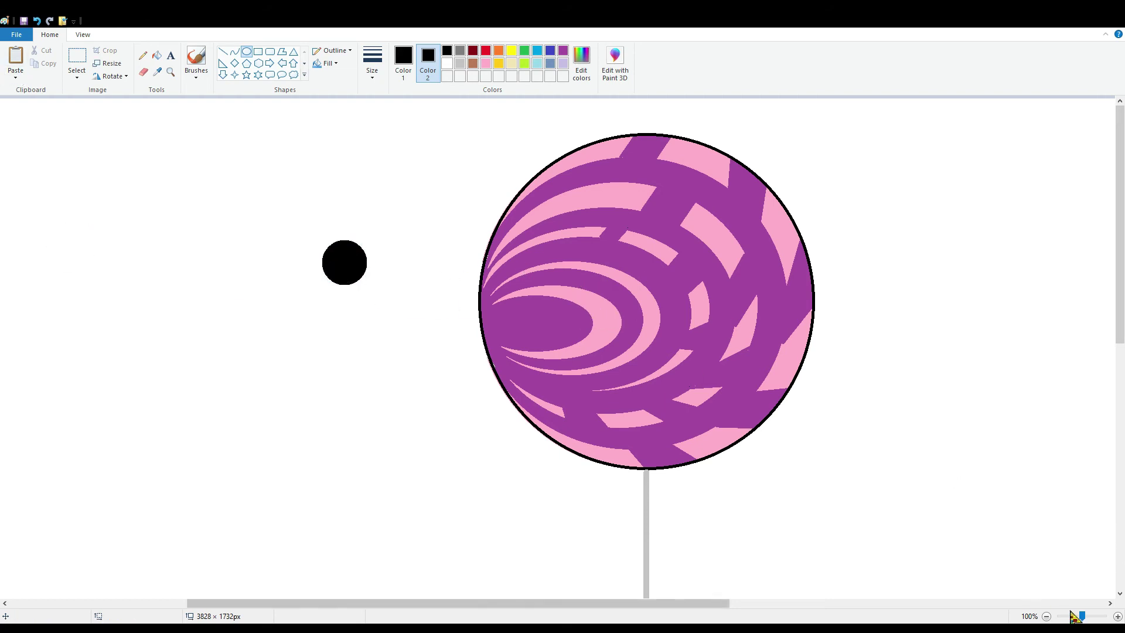
- Draw two white circular highlights inside the black circle, a larger one at its upper left and a smaller one near its centre
click(1097, 615)
click(445, 65)
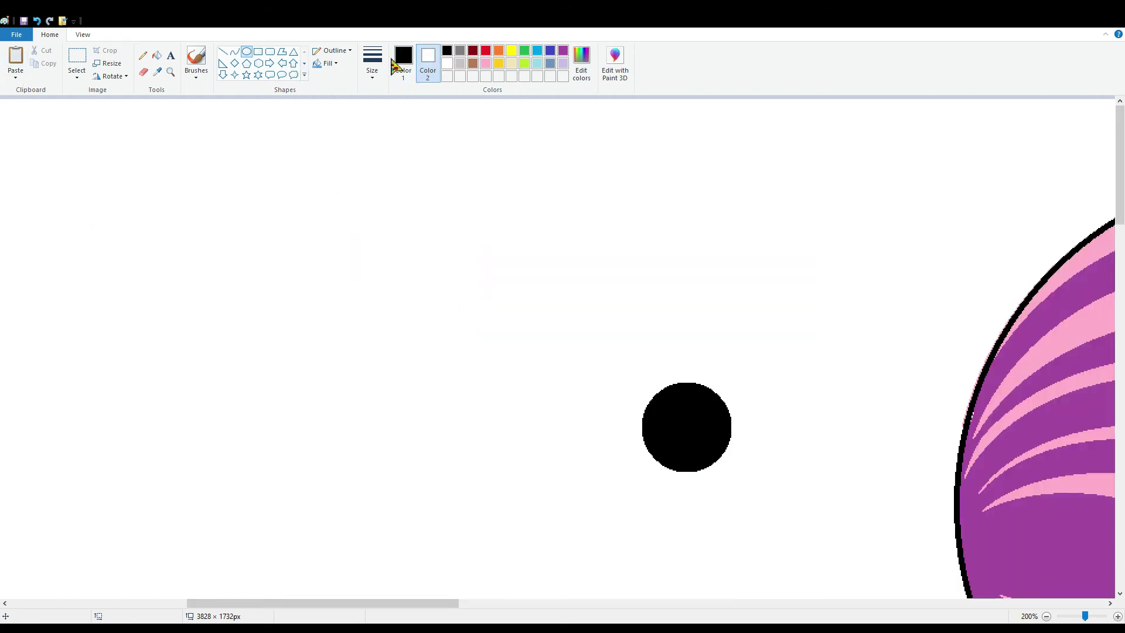
click(402, 58)
click(447, 63)
drag(650, 401, 695, 436)
click(719, 433)
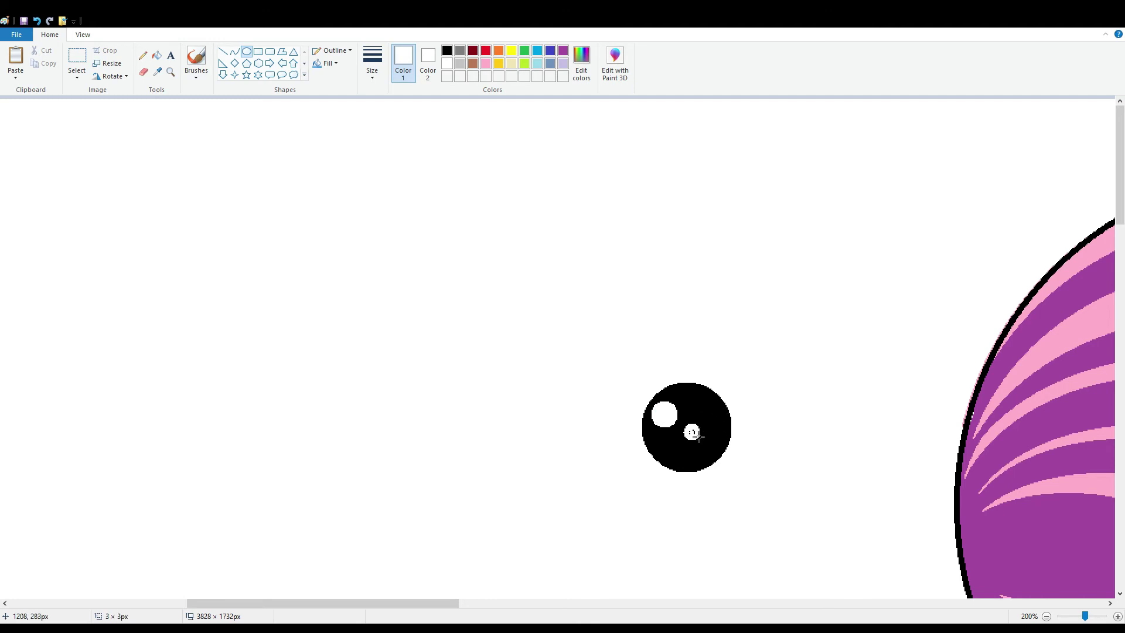
scroll(603, 439, down, 3)
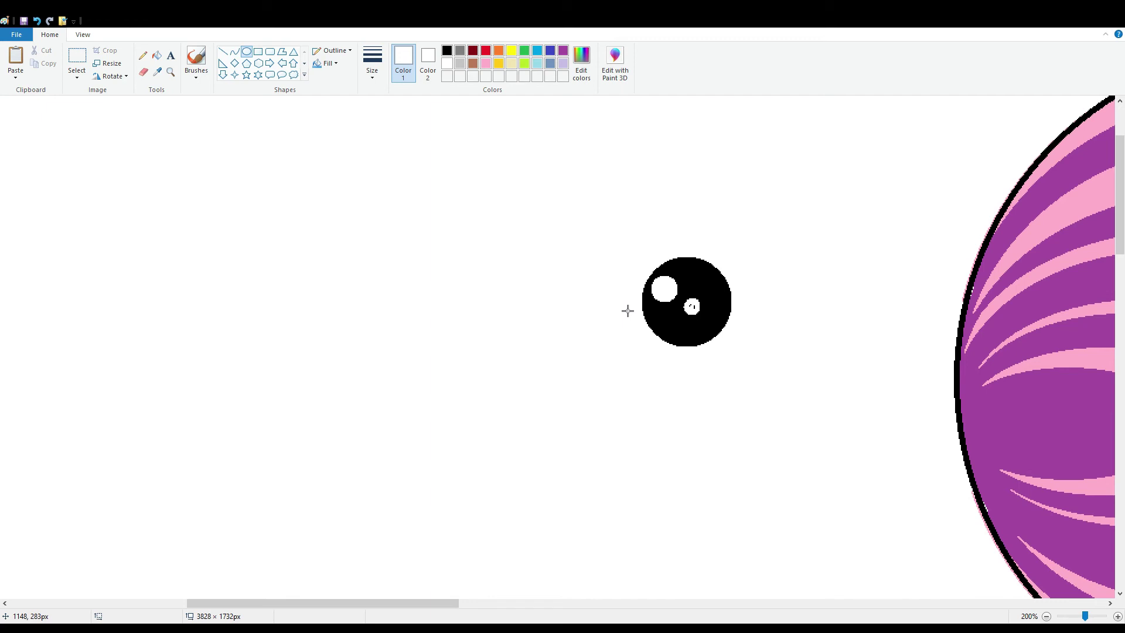
- Draw a thin green downward-bowed curve, about 52 × 12 px, across the lower part of the black circle
click(234, 52)
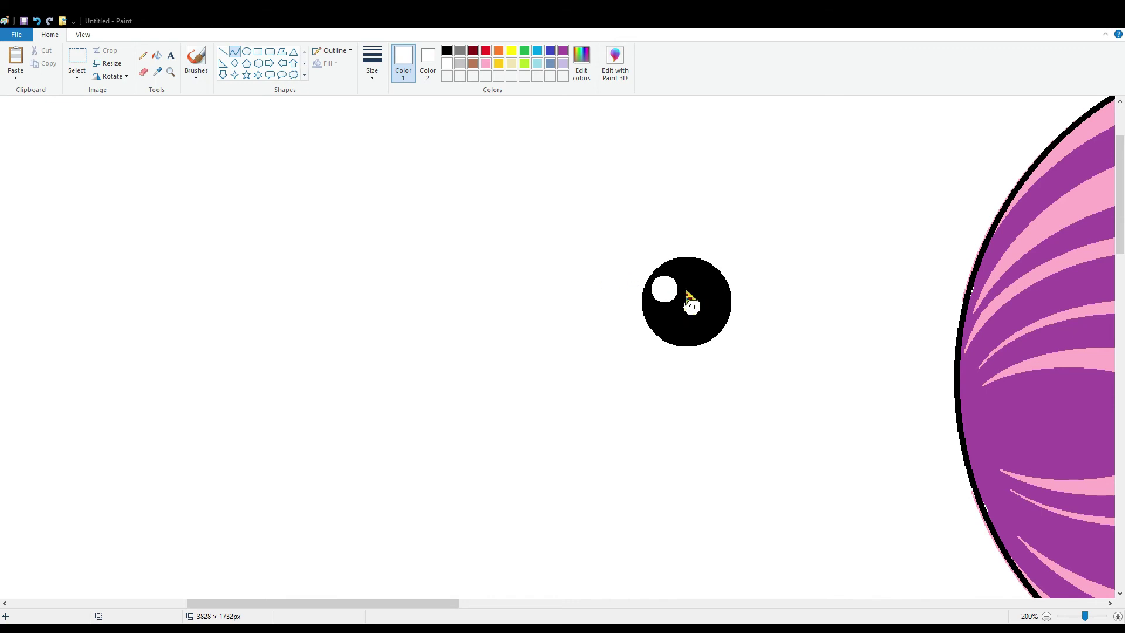
click(469, 404)
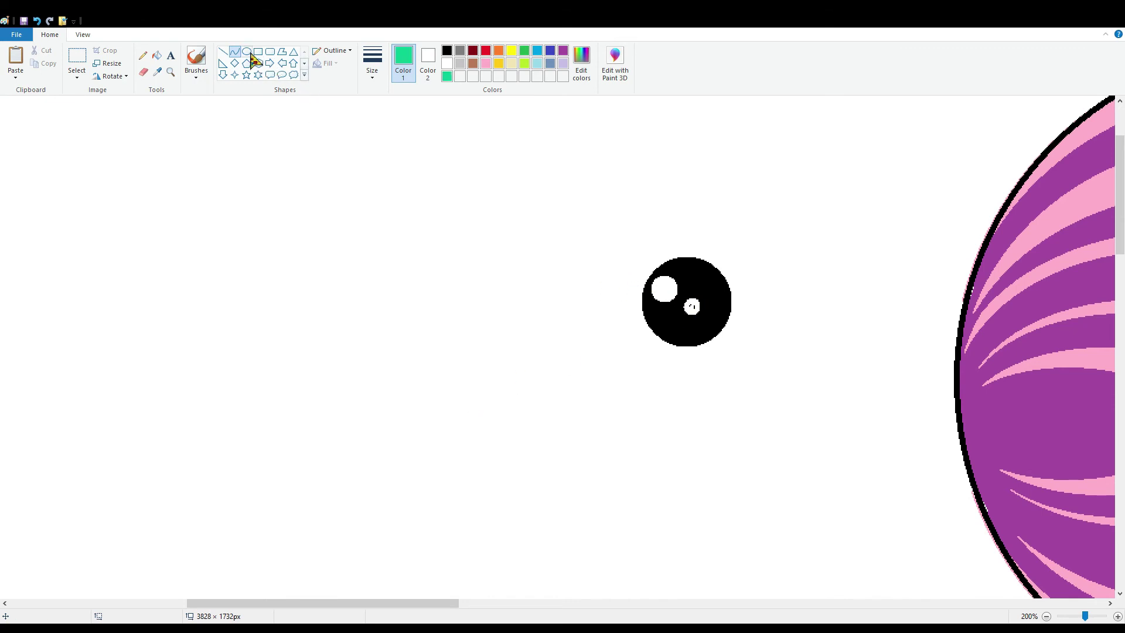
mouse_move(660, 329)
mouse_down()
mouse_move(725, 326)
mouse_move(680, 345)
mouse_up()
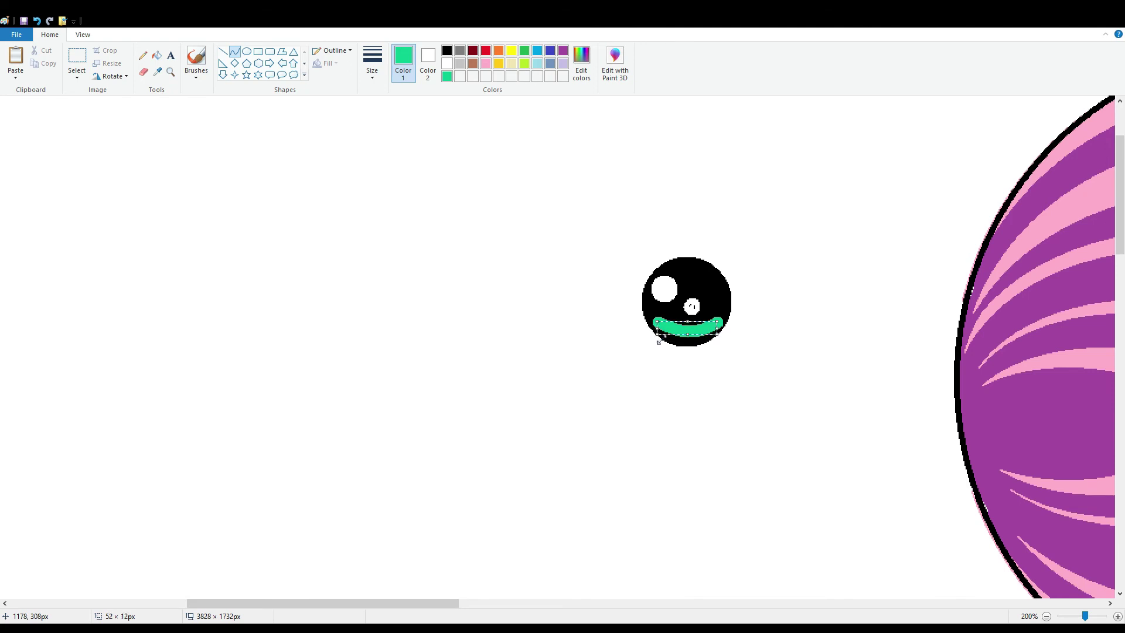
click(372, 63)
click(394, 127)
click(773, 309)
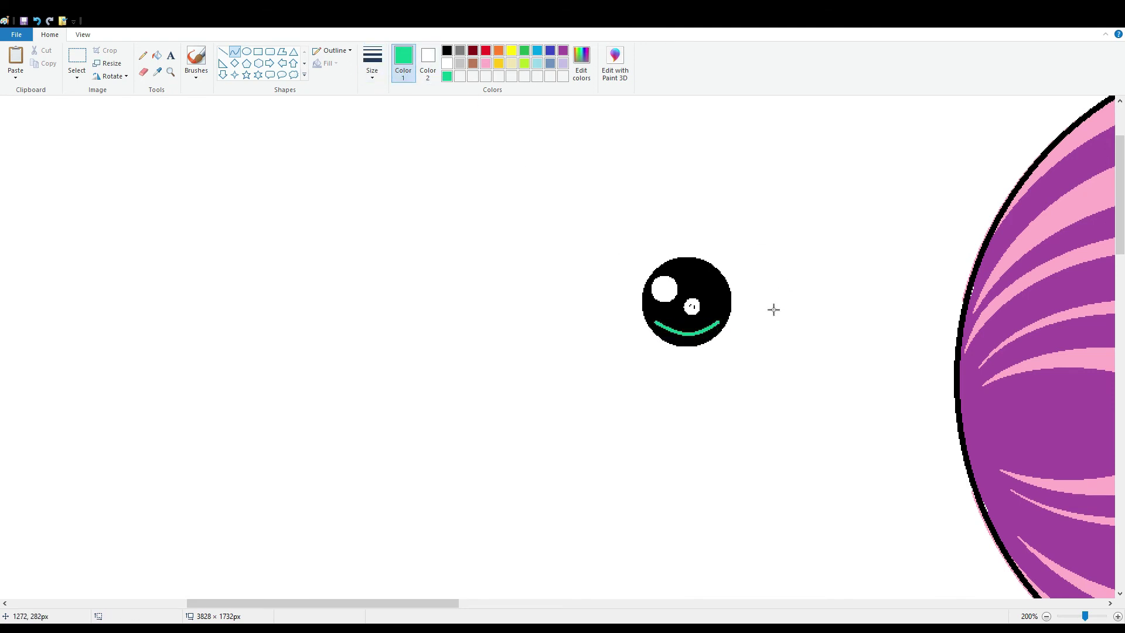
- Add further green curves below the first one to form a solid green crescent along the eye's lower edge
drag(723, 327, 663, 327)
drag(673, 334, 669, 352)
mouse_move(701, 337)
mouse_down()
mouse_move(690, 342)
mouse_move(710, 328)
mouse_move(671, 354)
mouse_move(691, 339)
mouse_move(712, 355)
mouse_move(714, 333)
mouse_move(697, 346)
mouse_up()
click(37, 21)
click(704, 341)
click(678, 343)
click(680, 343)
click(721, 342)
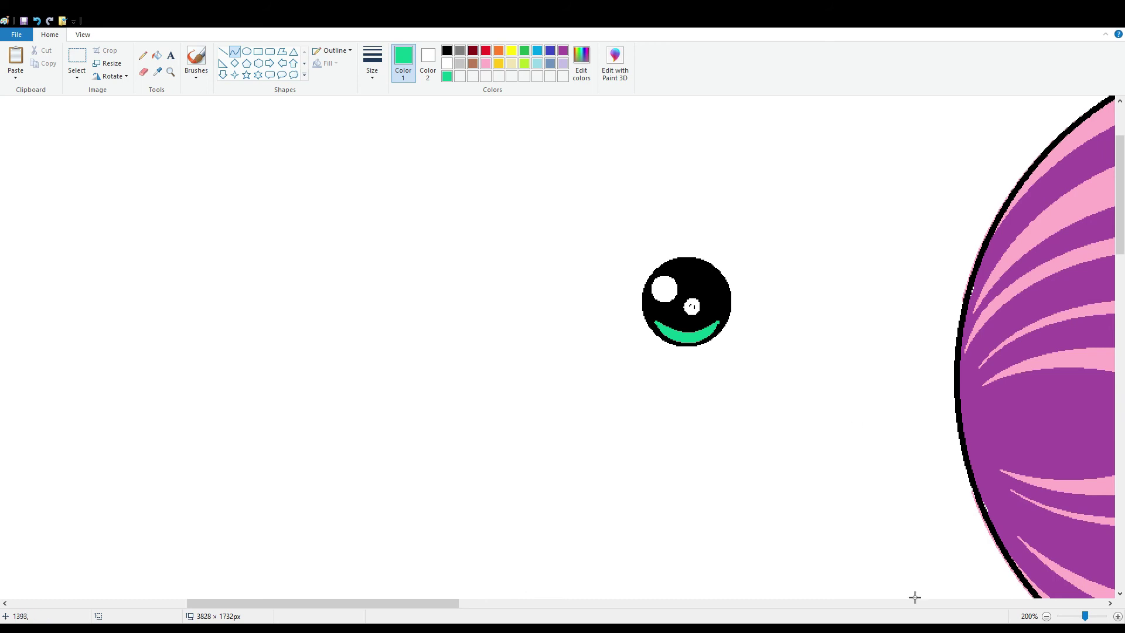
- Draw short black lines across the green crescent to divide it into segments
click(447, 51)
click(223, 51)
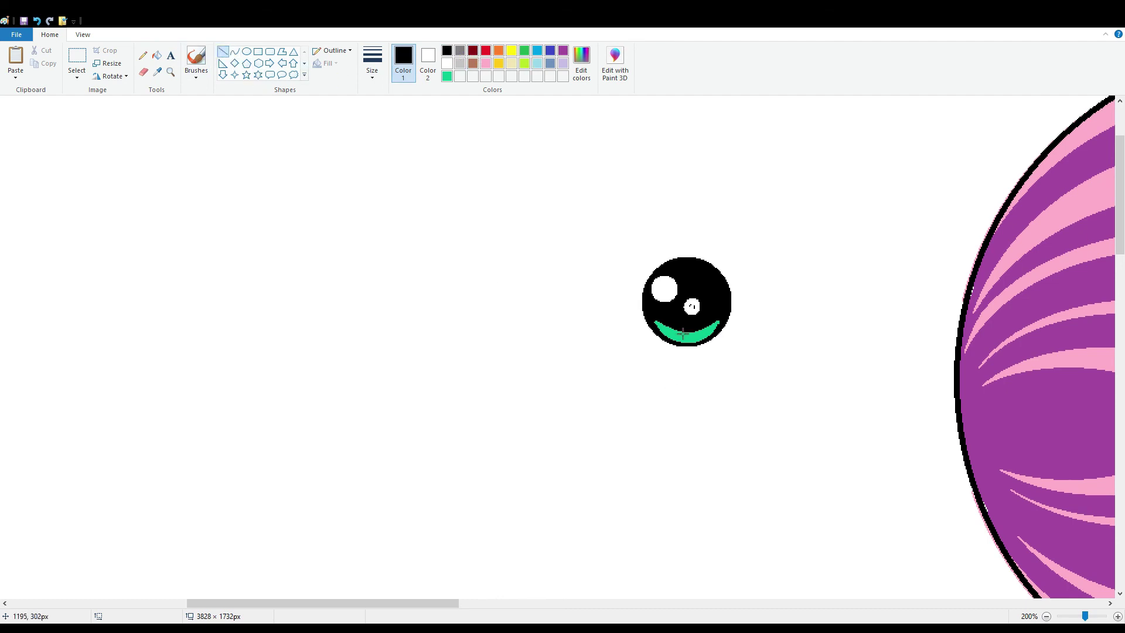
mouse_move(672, 323)
mouse_down()
mouse_move(669, 343)
mouse_move(706, 340)
mouse_up()
click(752, 325)
- Select the finished eye and move it onto the candy, left of its vertical centre line
click(1046, 616)
scroll(1076, 526, down, 1)
click(77, 58)
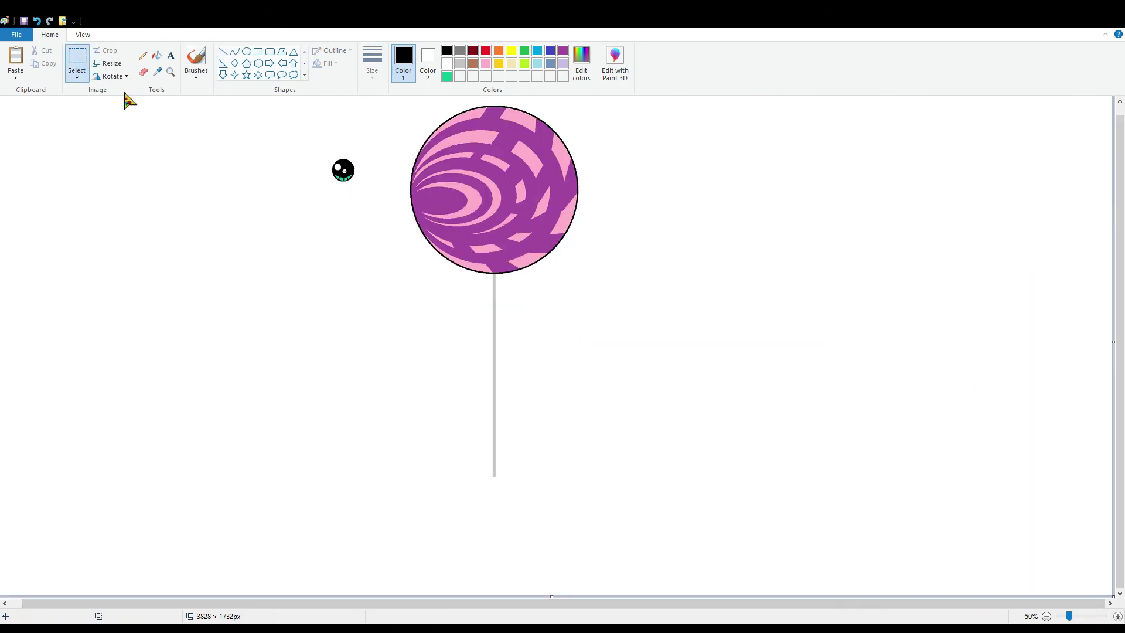
mouse_move(332, 154)
mouse_down()
mouse_move(381, 214)
mouse_move(366, 201)
mouse_move(481, 203)
mouse_move(300, 180)
mouse_move(467, 210)
mouse_move(486, 209)
mouse_move(490, 189)
mouse_up()
- Place a copy of the eye to the right of the first one and fill both eyes' highlights with white
click(44, 64)
click(15, 59)
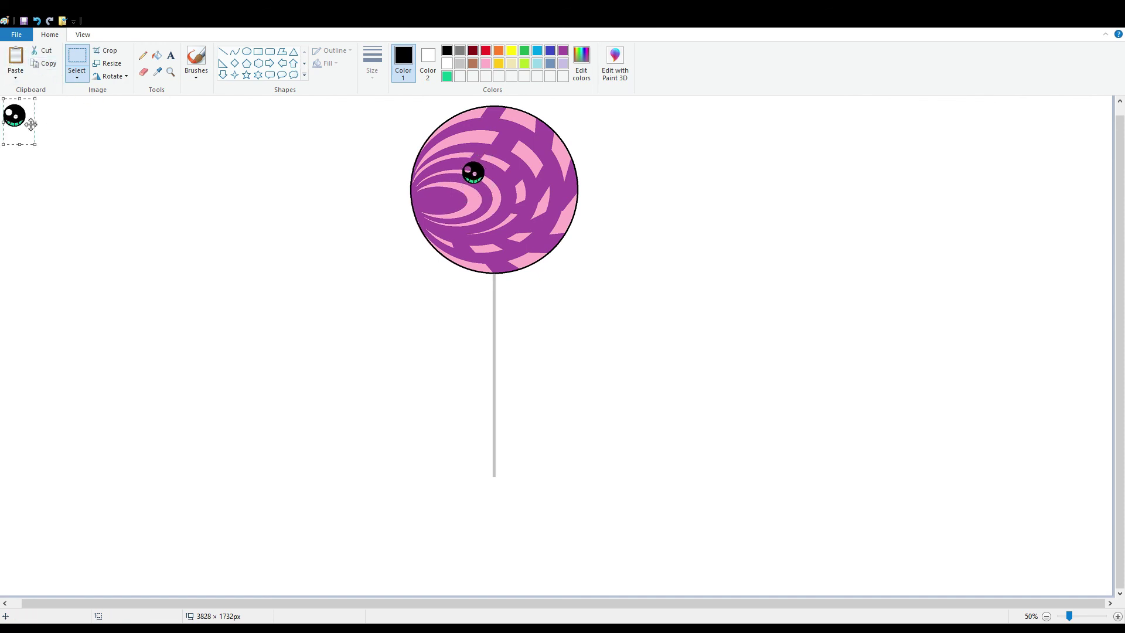
drag(31, 124, 532, 181)
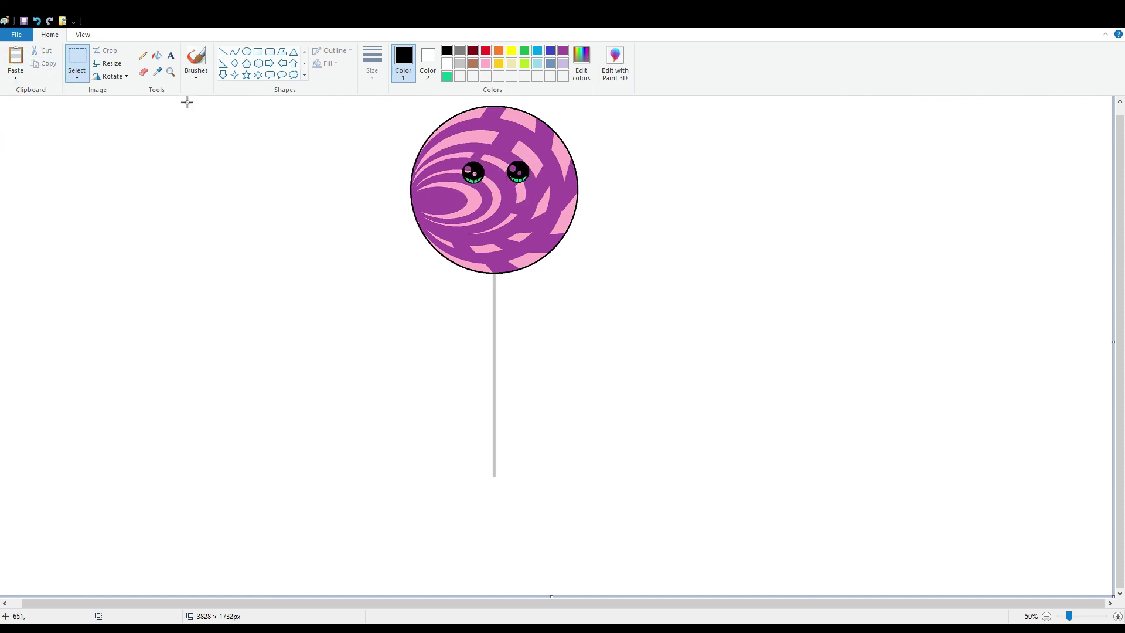
click(157, 55)
click(447, 63)
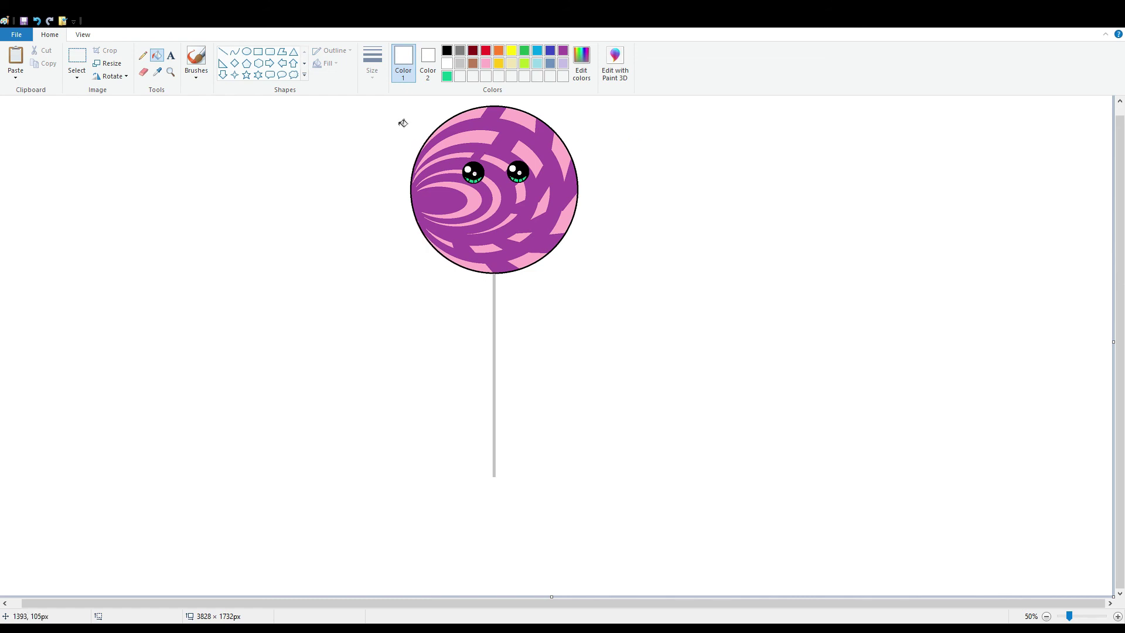
- Draw a thick black smile curve centred below the two eyes on the candy
click(235, 51)
click(446, 51)
mouse_move(450, 219)
mouse_down()
mouse_move(532, 215)
mouse_move(464, 236)
mouse_move(502, 241)
mouse_move(502, 224)
mouse_up()
click(372, 71)
click(402, 159)
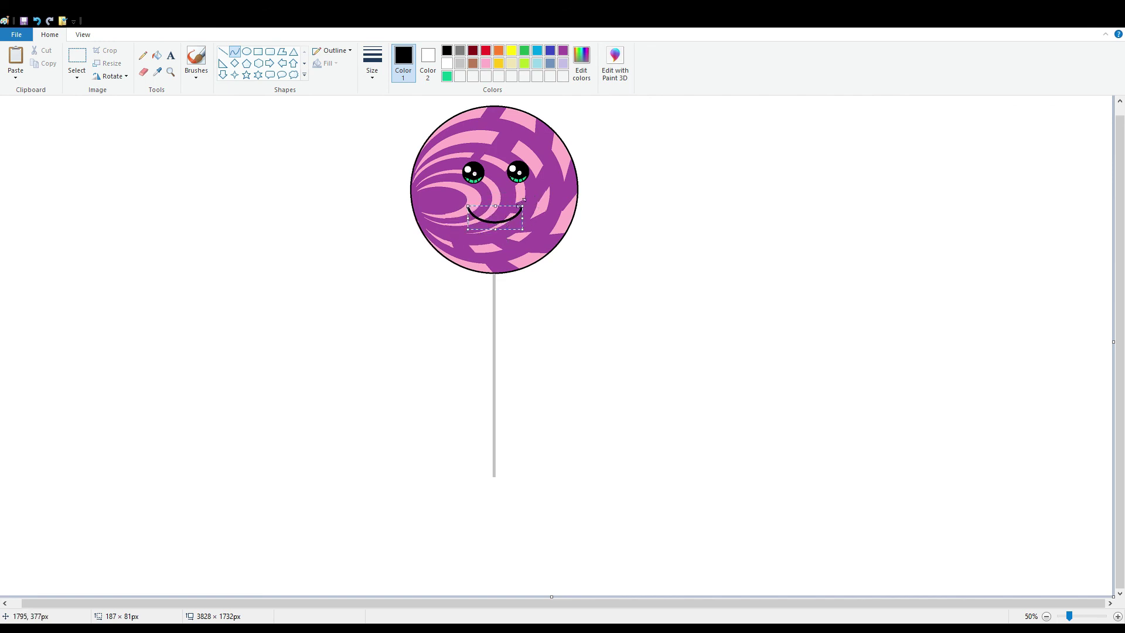
key(ctrl+plus)
drag(466, 208, 503, 221)
click(584, 231)
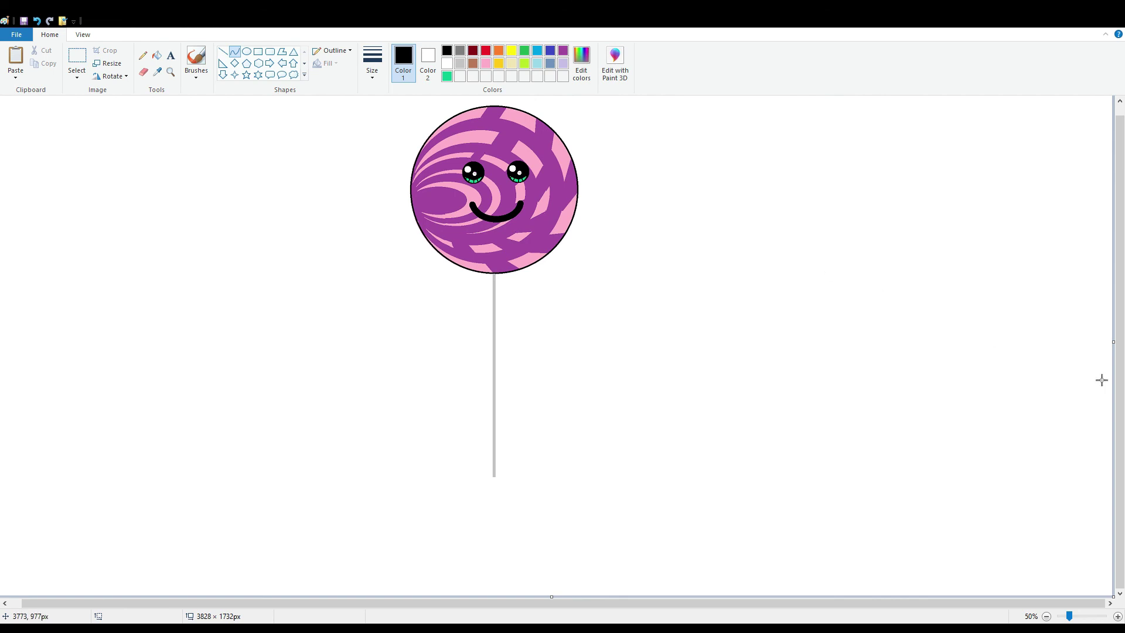
- Select the whole lollipop and move it down and slightly to the right on the canvas
click(76, 57)
drag(668, 490, 160, 97)
drag(380, 172, 395, 222)
click(781, 213)
- Try a grey fill on the background around the lollipop, and replace it with yellow
click(460, 51)
click(156, 55)
click(408, 161)
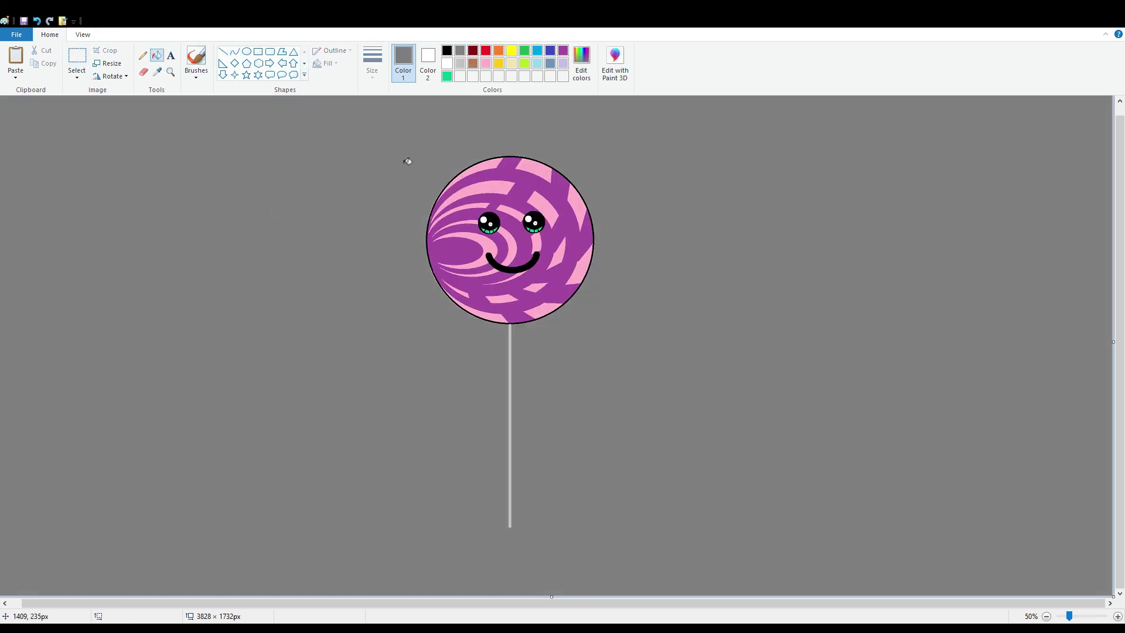
click(512, 51)
click(390, 197)
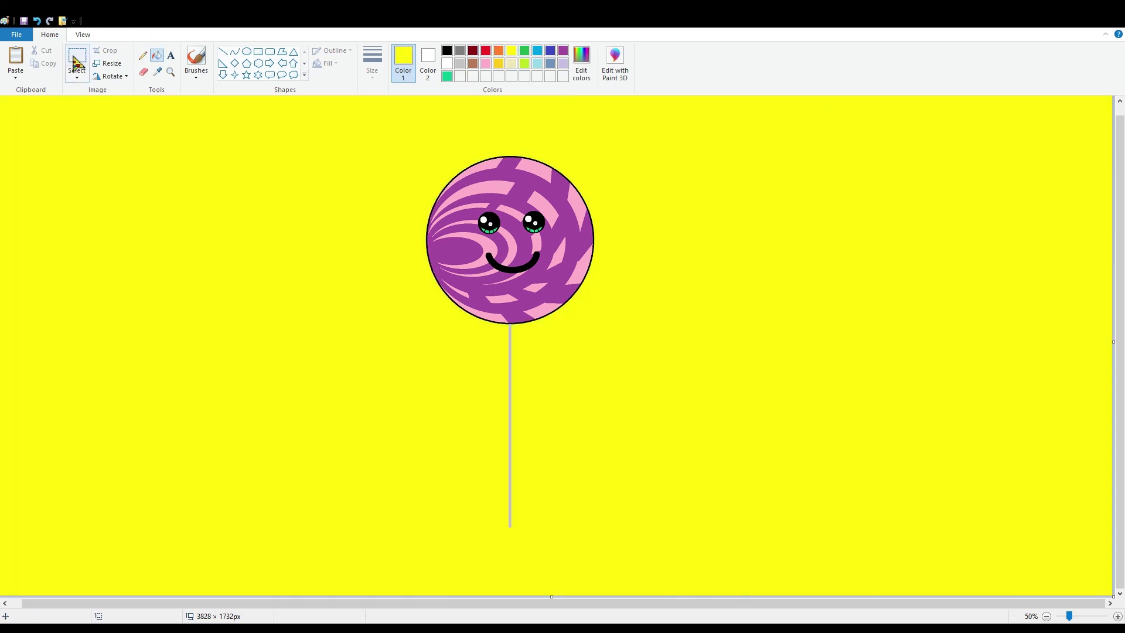
- Set the secondary colour to yellow and move the whole lollipop slightly right and down on the yellow background
click(75, 63)
click(427, 59)
click(511, 51)
drag(400, 151, 645, 556)
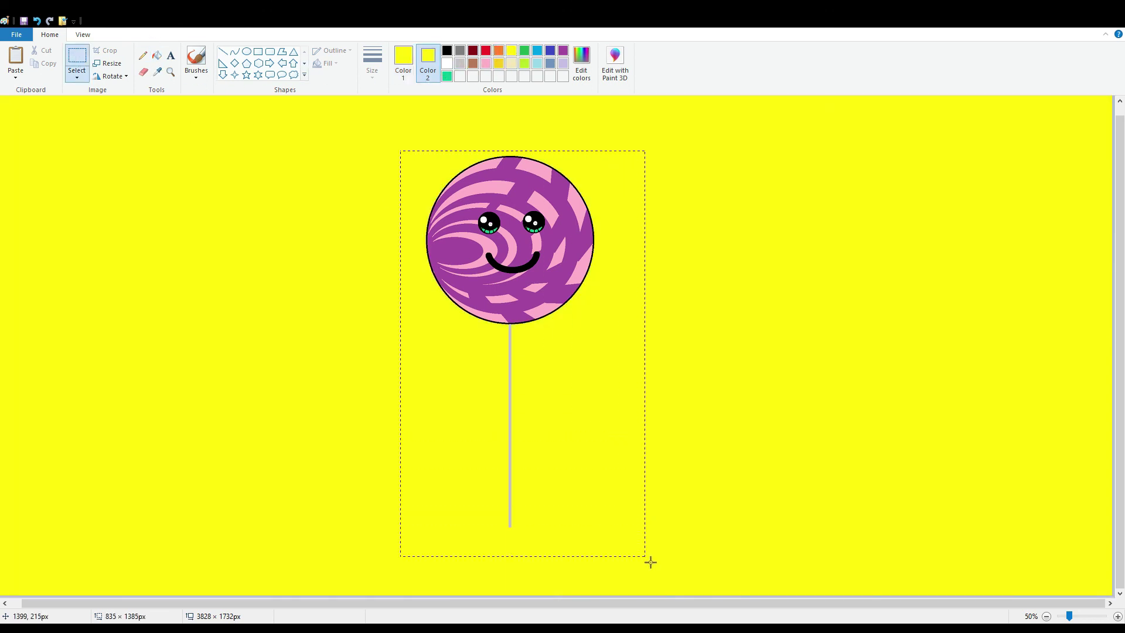
drag(594, 491, 618, 498)
click(775, 435)
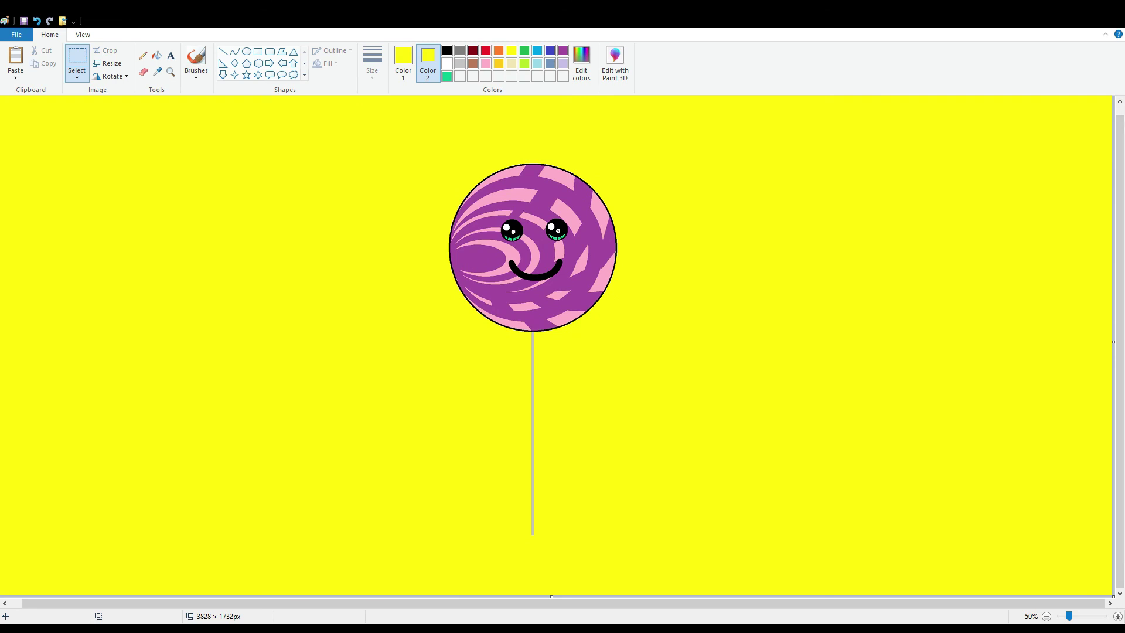
- Set the secondary colour to white and the primary colour to black, and activate the Brush tool
click(447, 63)
click(404, 62)
click(447, 52)
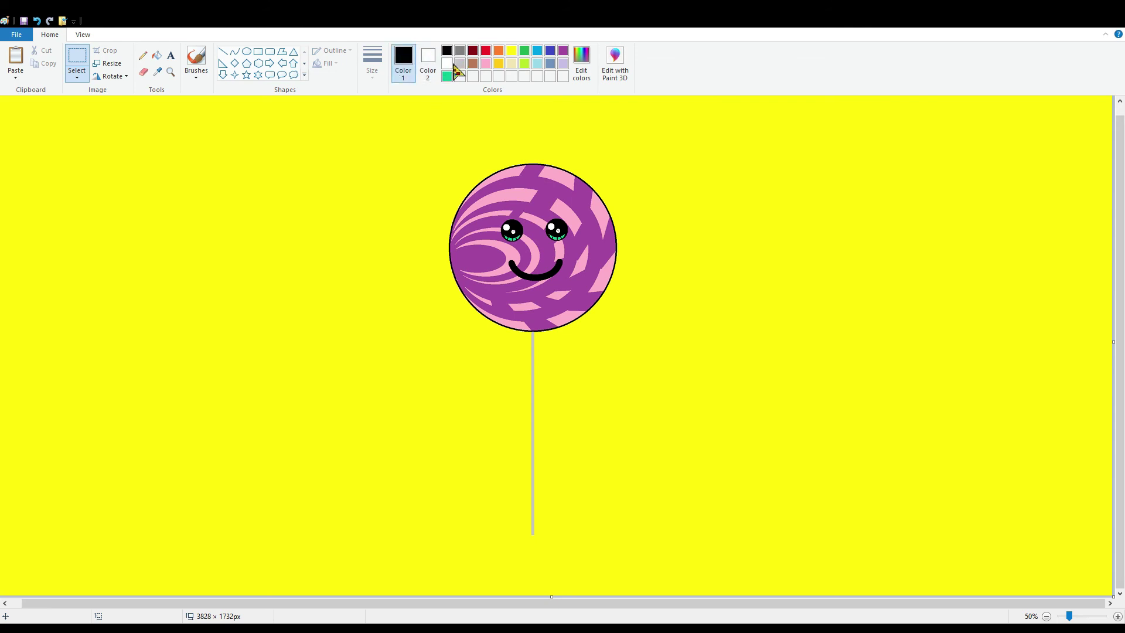
click(197, 59)
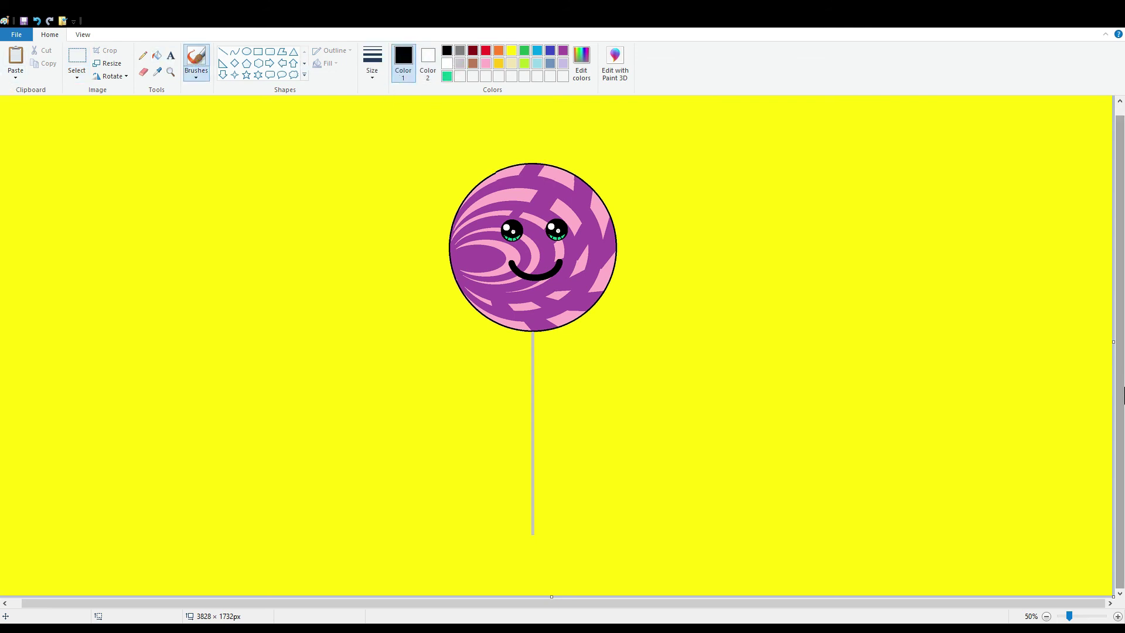